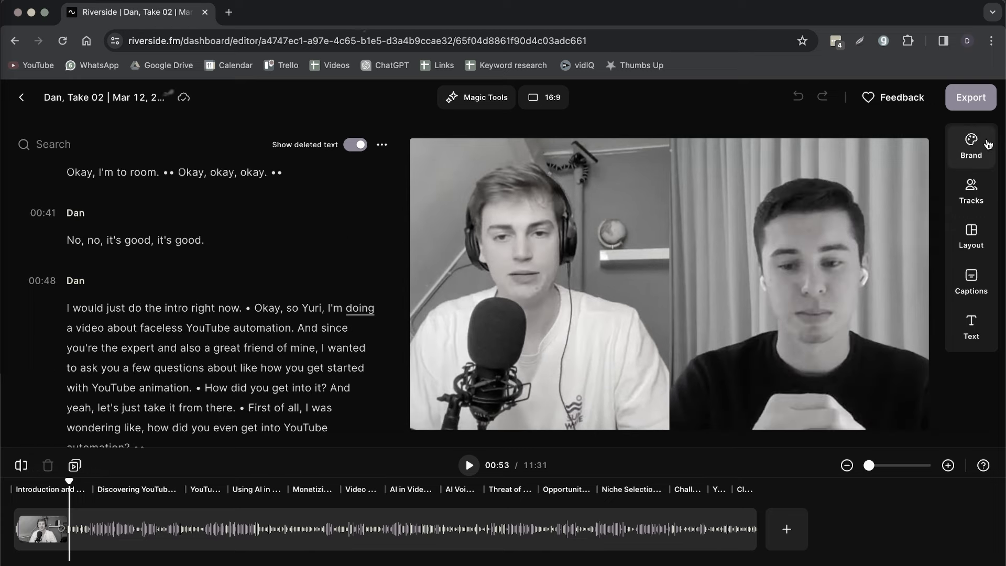
Step: Look at the brand asset options and open the settings of the first speaker's track
{"action": "left_click", "coordinate": [979, 145]}
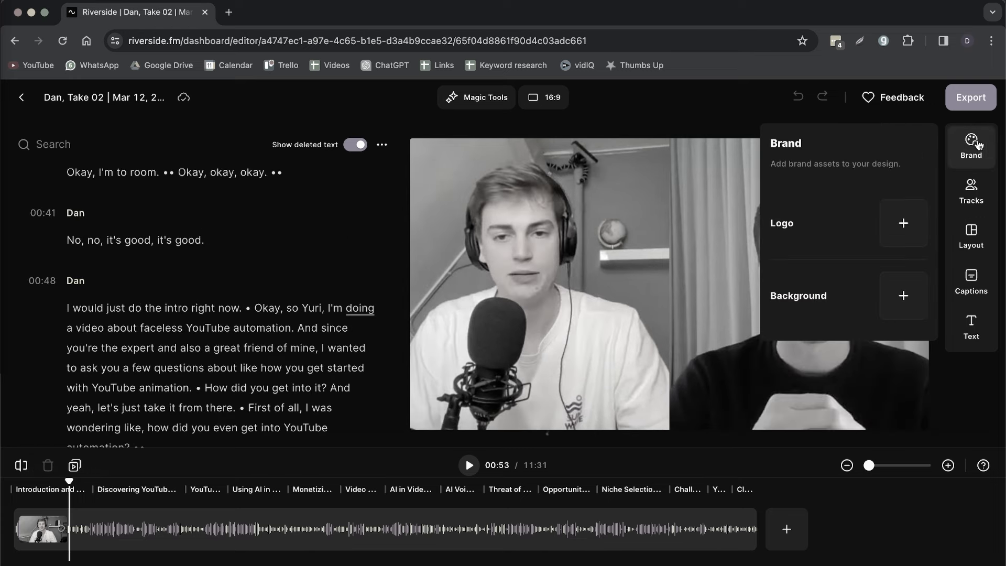
{"action": "left_click", "coordinate": [971, 192]}
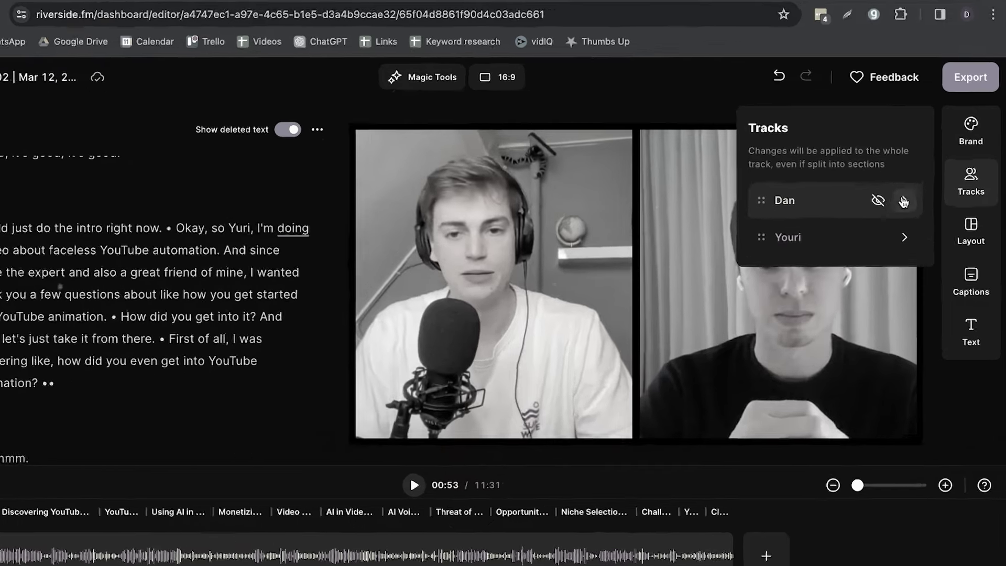
{"action": "left_click", "coordinate": [911, 206]}
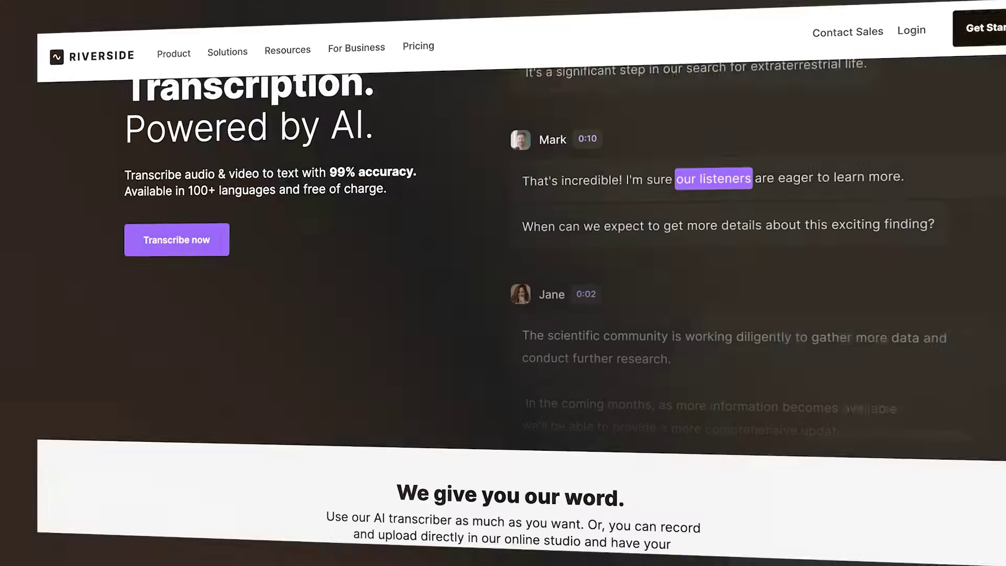
Step: Read through Riverside's AI transcription product page, down to the section on transcription accuracy
{"action": "scroll", "coordinate": [503, 314], "scroll_direction": "down", "scroll_amount": 5}
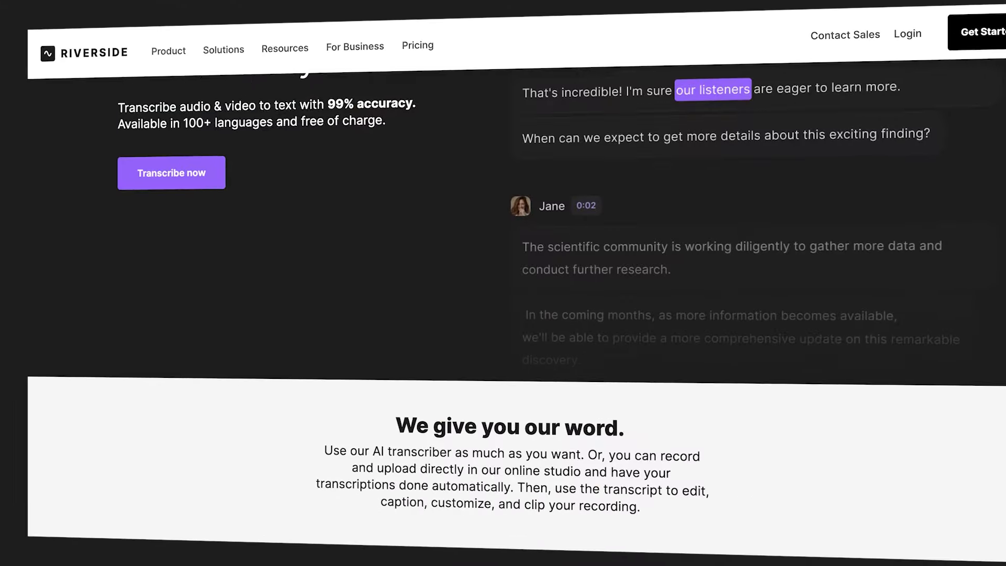
{"action": "scroll", "coordinate": [503, 315], "scroll_direction": "down", "scroll_amount": 7}
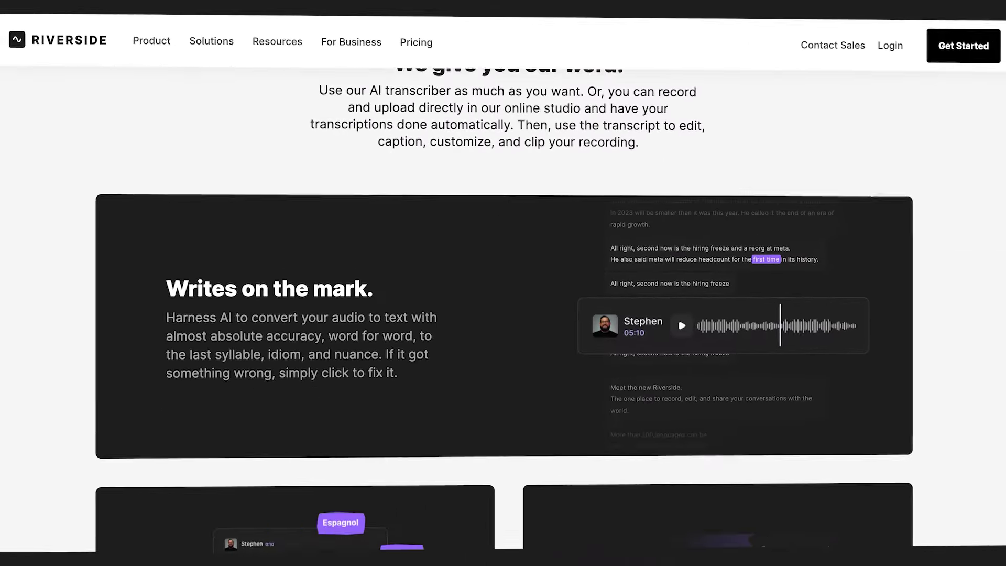
{"action": "scroll", "coordinate": [504, 314], "scroll_direction": "down", "scroll_amount": 2}
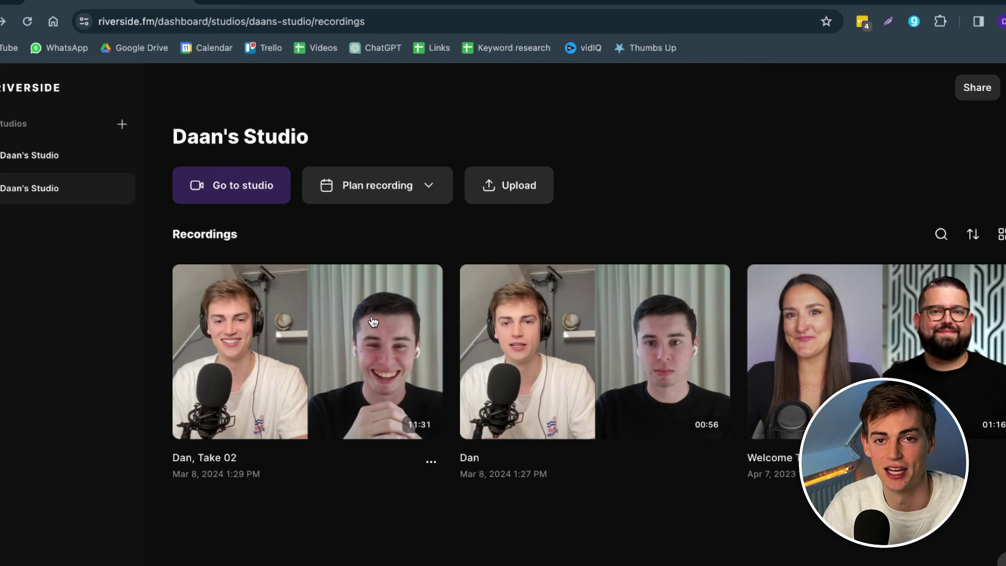
Step: Open the 11:31 Take 02 recording from the studio and create a new edit of it
{"action": "left_click", "coordinate": [370, 335]}
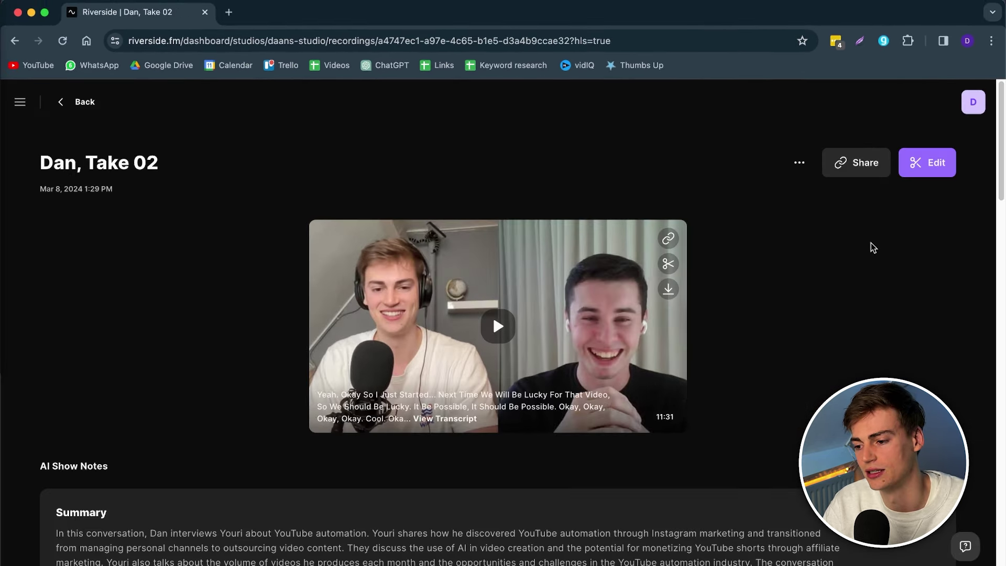
{"action": "left_click", "coordinate": [933, 174]}
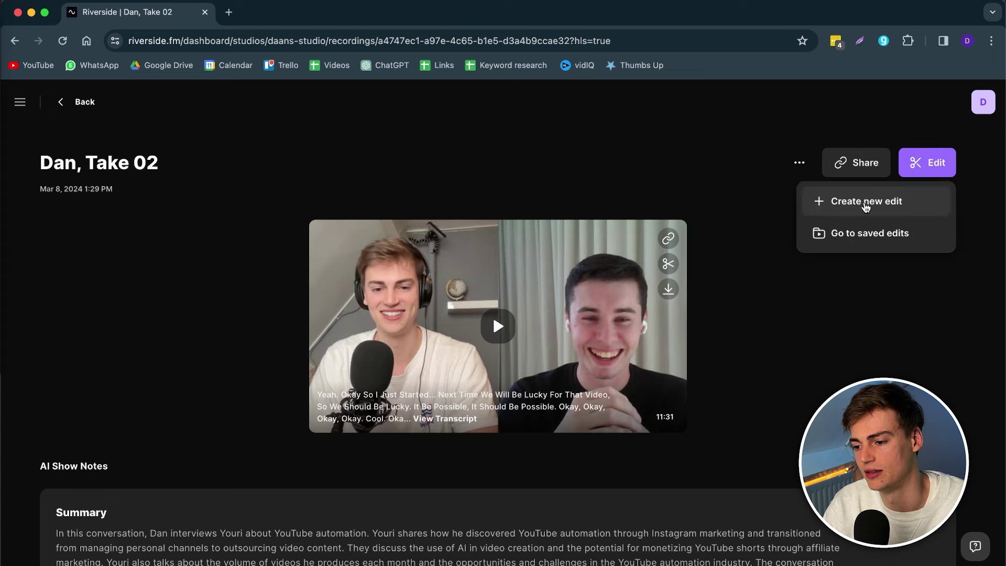
{"action": "left_click", "coordinate": [836, 205]}
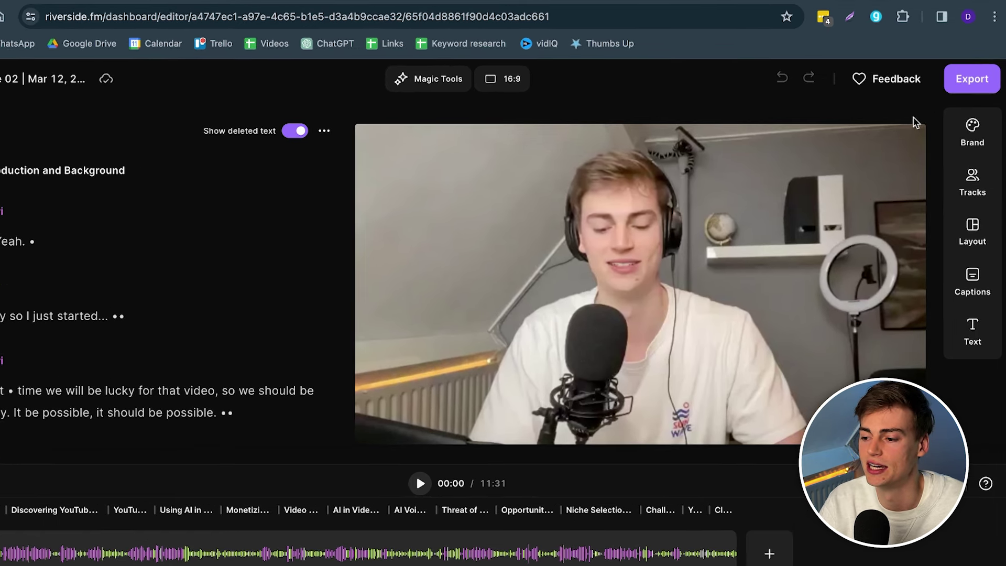
Step: Try several preset brand backgrounds behind the video, ending with a dark pattern, and remove the background again
{"action": "left_click", "coordinate": [973, 130]}
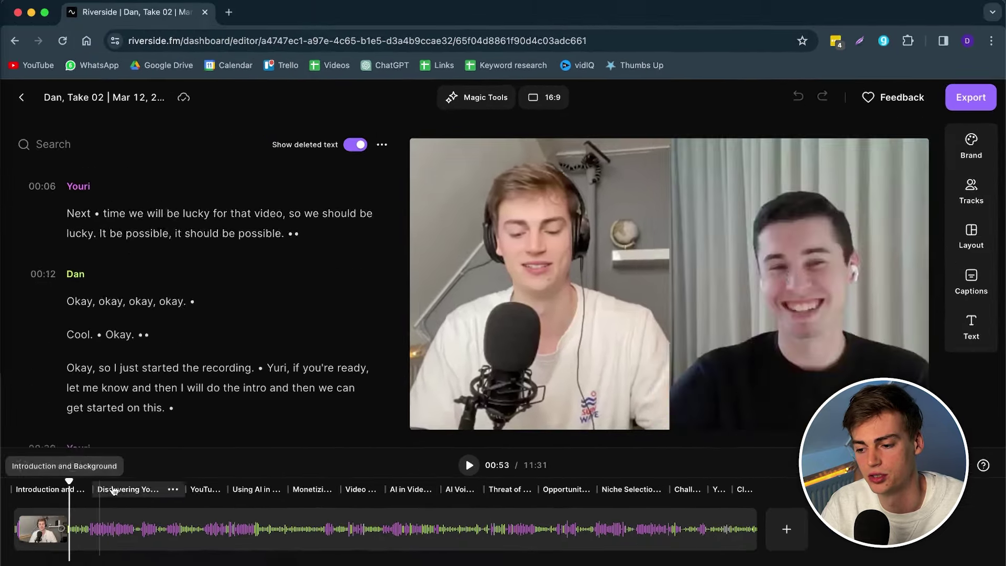
{"action": "left_click", "coordinate": [973, 142]}
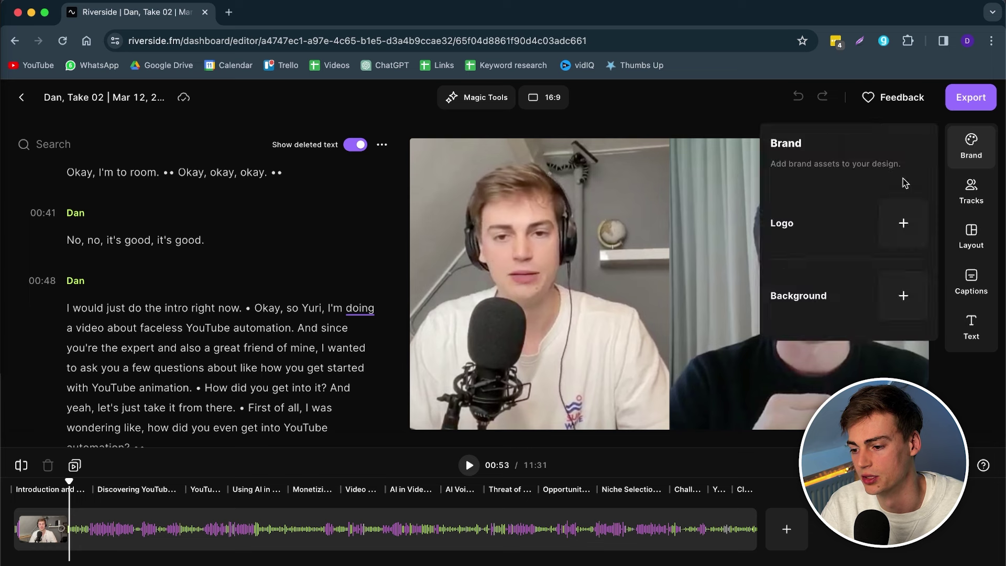
{"action": "left_click", "coordinate": [898, 311]}
{"action": "left_click", "coordinate": [884, 247]}
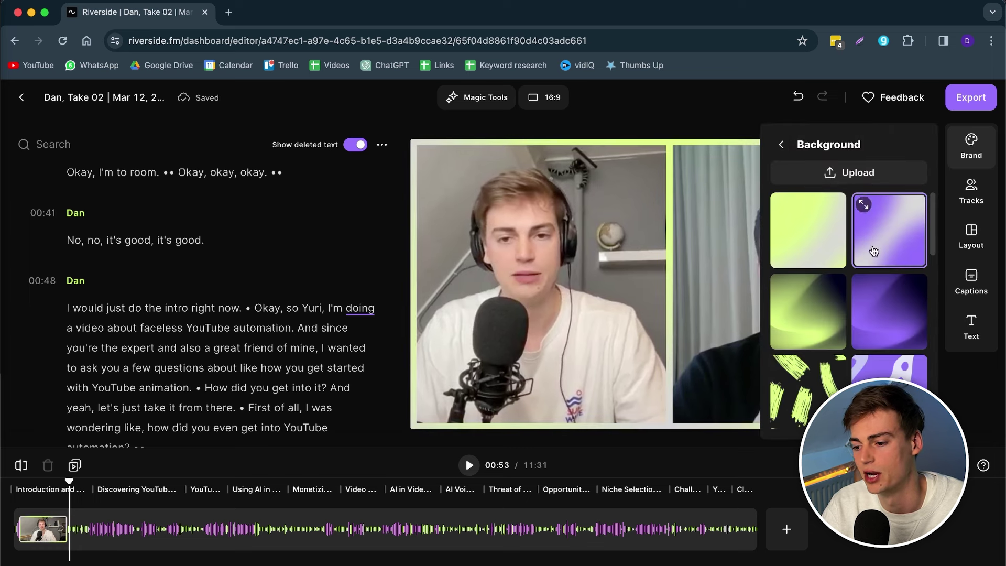
{"action": "scroll", "coordinate": [911, 326], "scroll_direction": "down", "scroll_amount": 3}
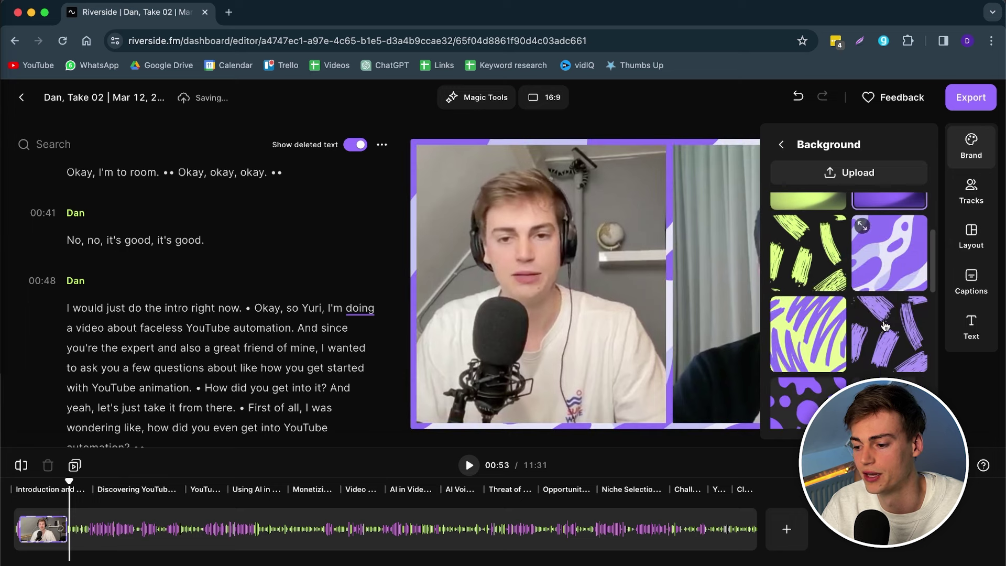
{"action": "scroll", "coordinate": [910, 329], "scroll_direction": "down", "scroll_amount": 5}
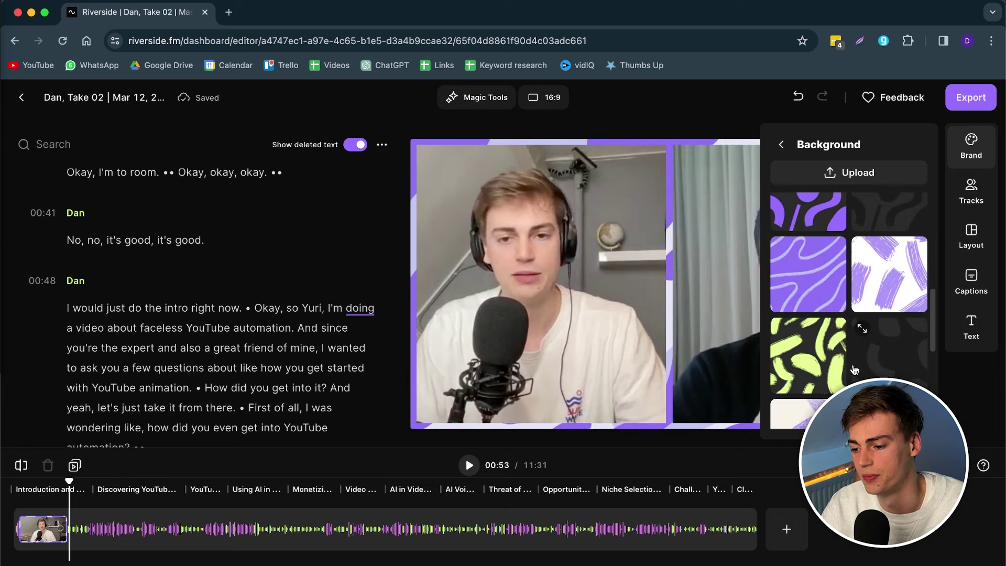
{"action": "left_click", "coordinate": [786, 144]}
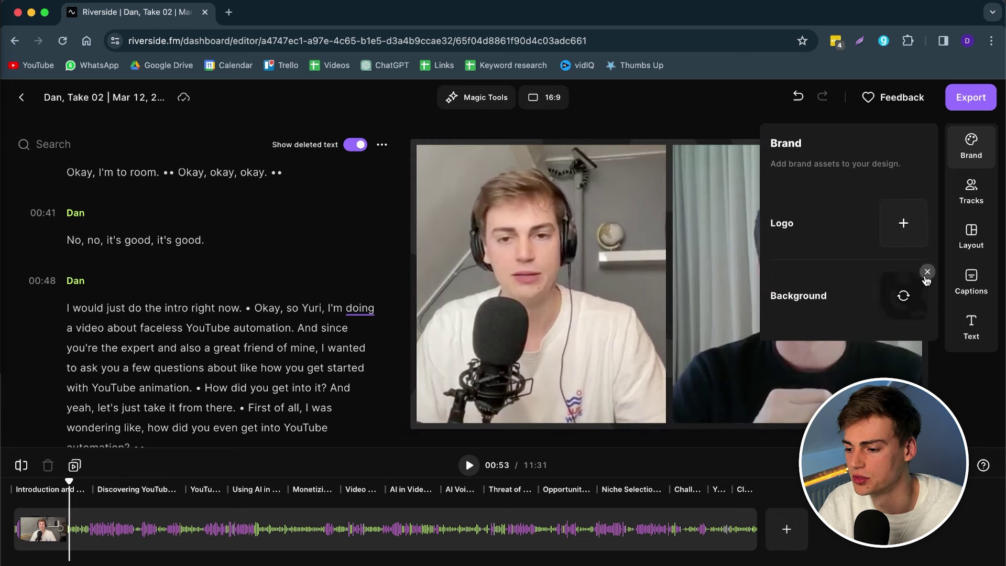
{"action": "left_click", "coordinate": [927, 272]}
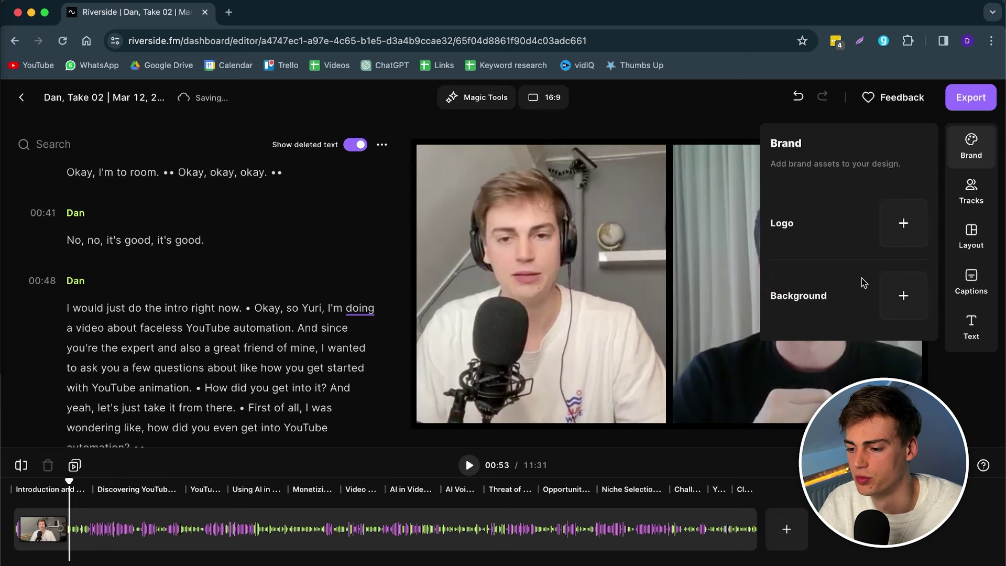
Step: Review the speaker tracks alongside the transcript and open the first speaker's Magic Audio and Hide video settings
{"action": "left_click", "coordinate": [971, 194]}
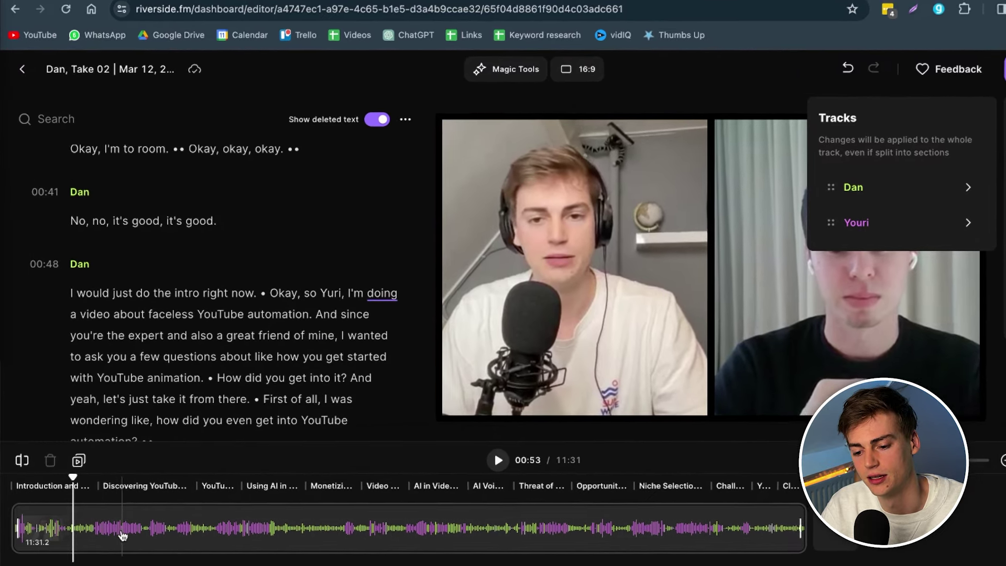
{"action": "scroll", "coordinate": [121, 325], "scroll_direction": "down", "scroll_amount": 5}
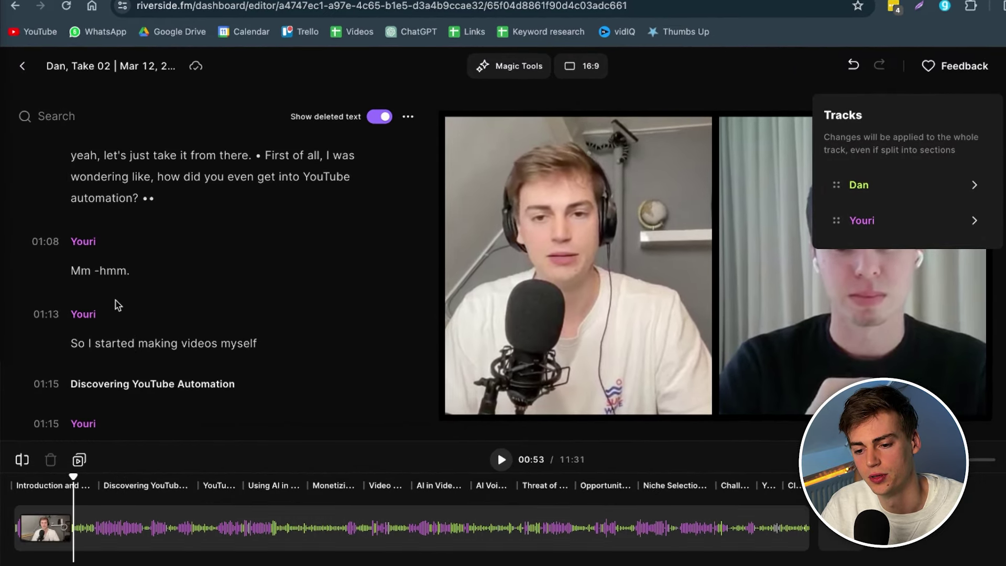
{"action": "scroll", "coordinate": [100, 252], "scroll_direction": "up", "scroll_amount": 4}
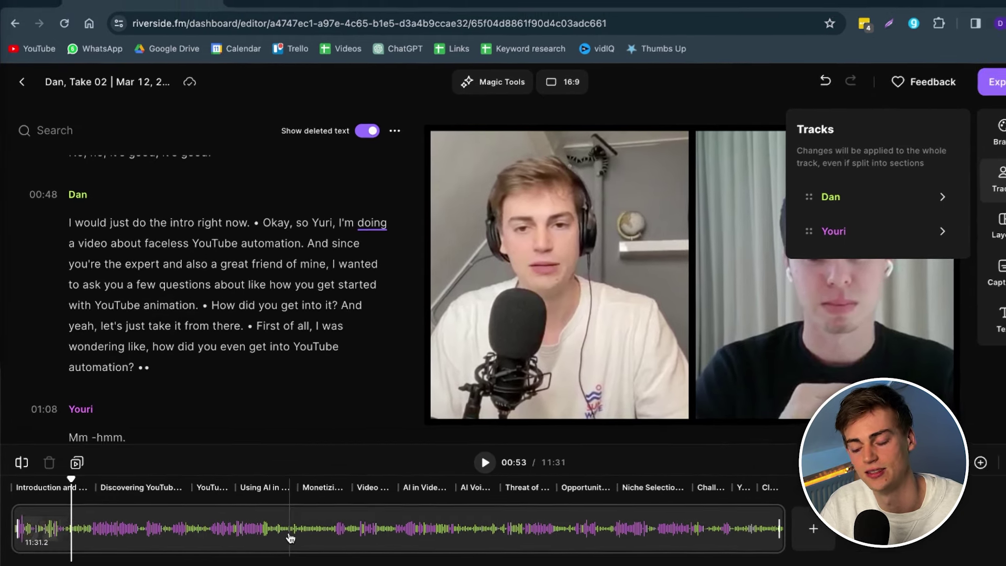
{"action": "mouse_move", "coordinate": [930, 205]}
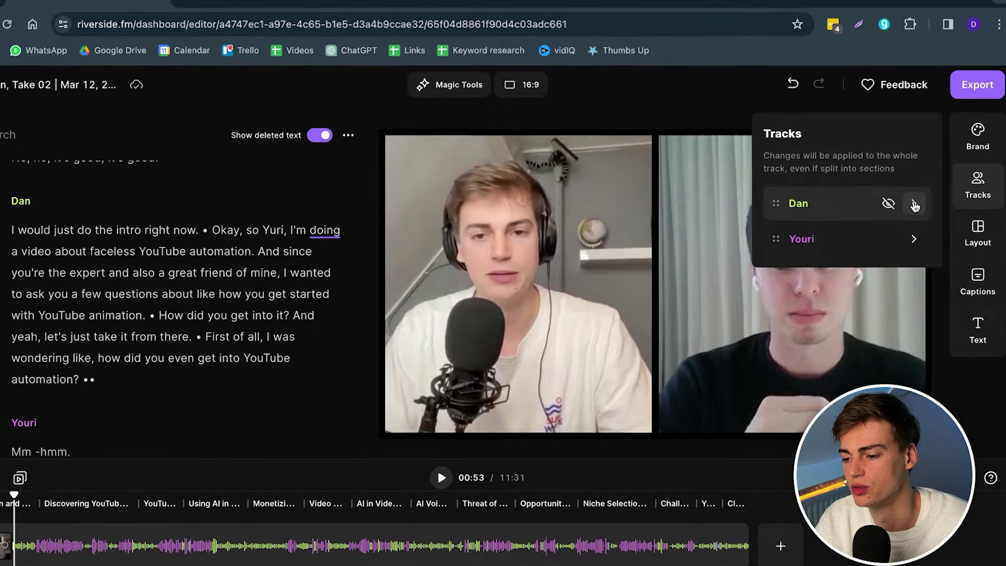
{"action": "left_click", "coordinate": [912, 210]}
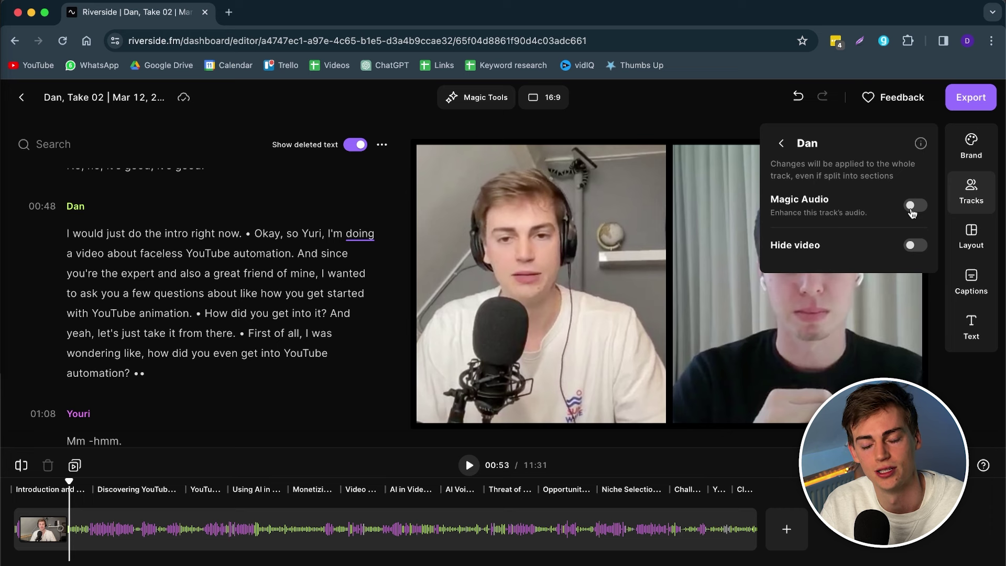
{"action": "left_click", "coordinate": [970, 207]}
Step: Try the Full screen layout on the video and replace it with the Picture in picture layout
{"action": "left_click", "coordinate": [971, 237]}
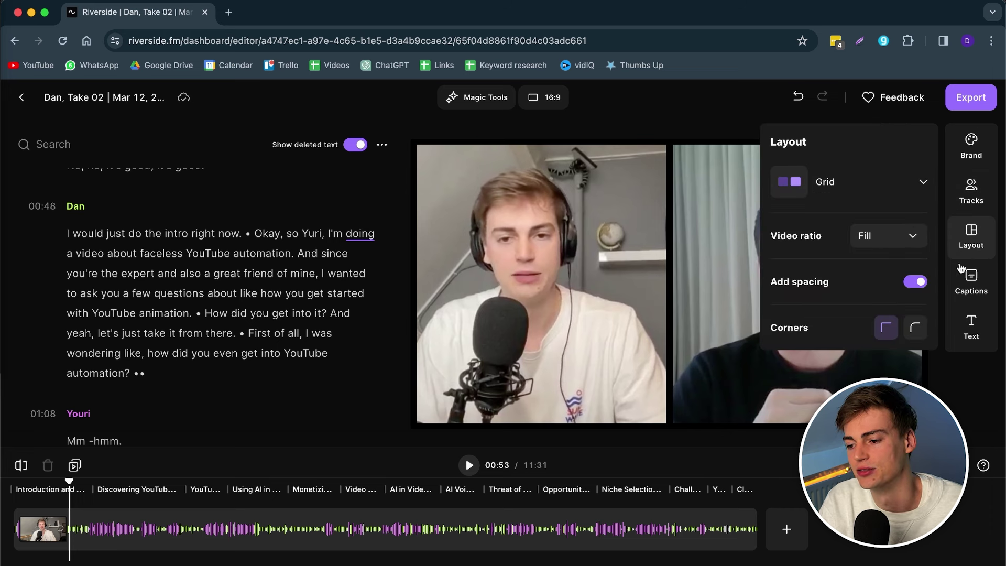
{"action": "left_click", "coordinate": [869, 188]}
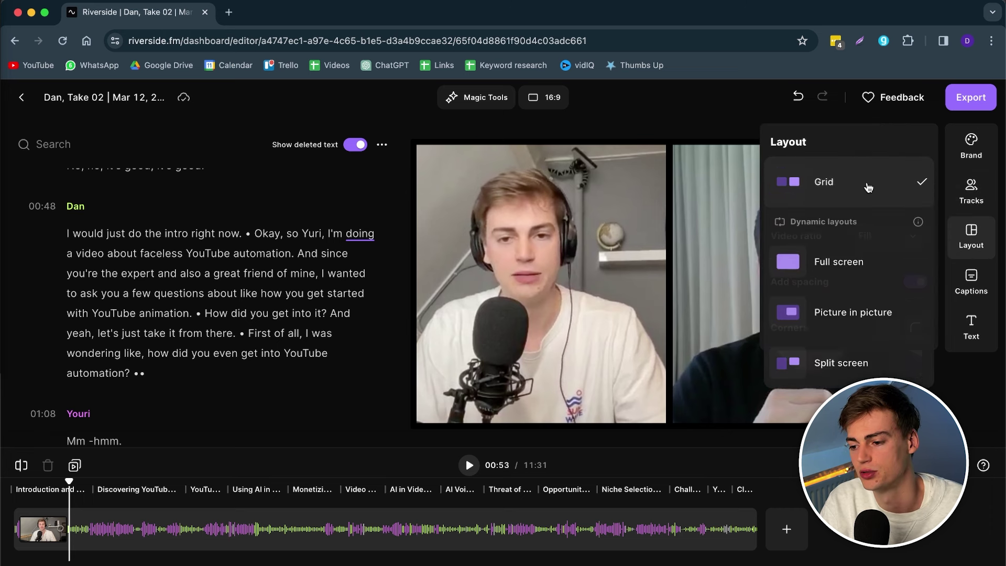
{"action": "left_click", "coordinate": [831, 265]}
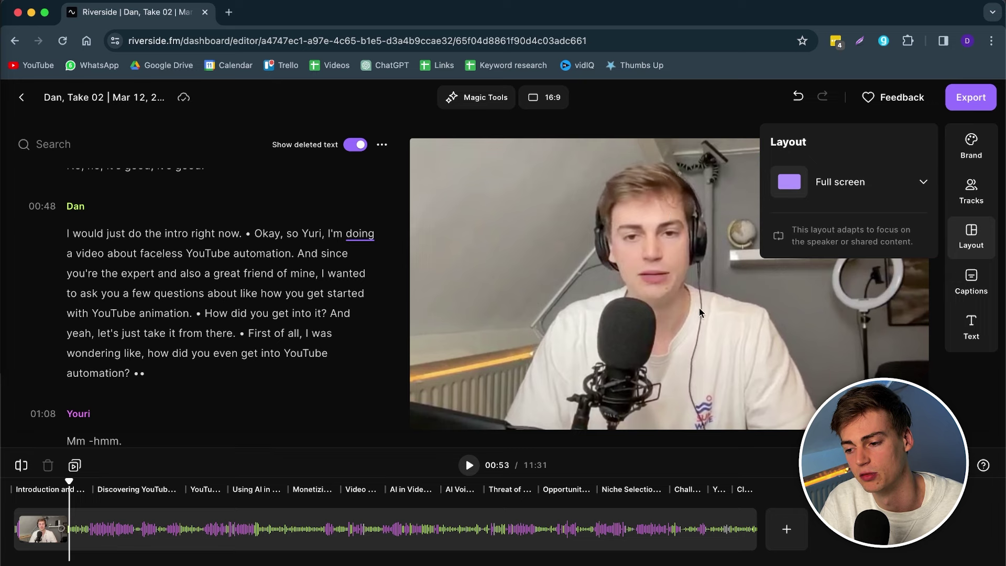
{"action": "left_click", "coordinate": [827, 195]}
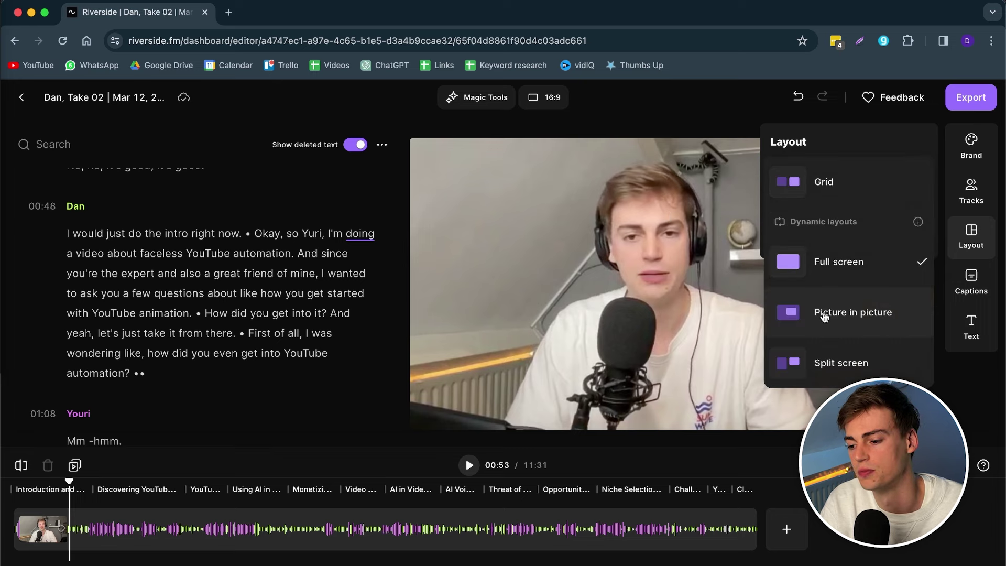
{"action": "left_click", "coordinate": [828, 315]}
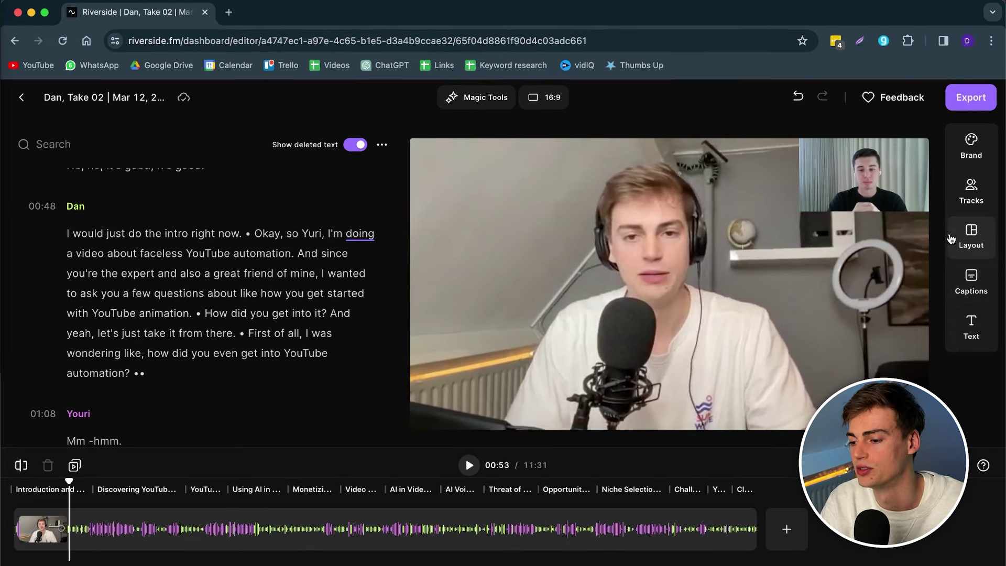
Step: Try the Split screen layout on the video and view the result in the preview
{"action": "left_click", "coordinate": [951, 239]}
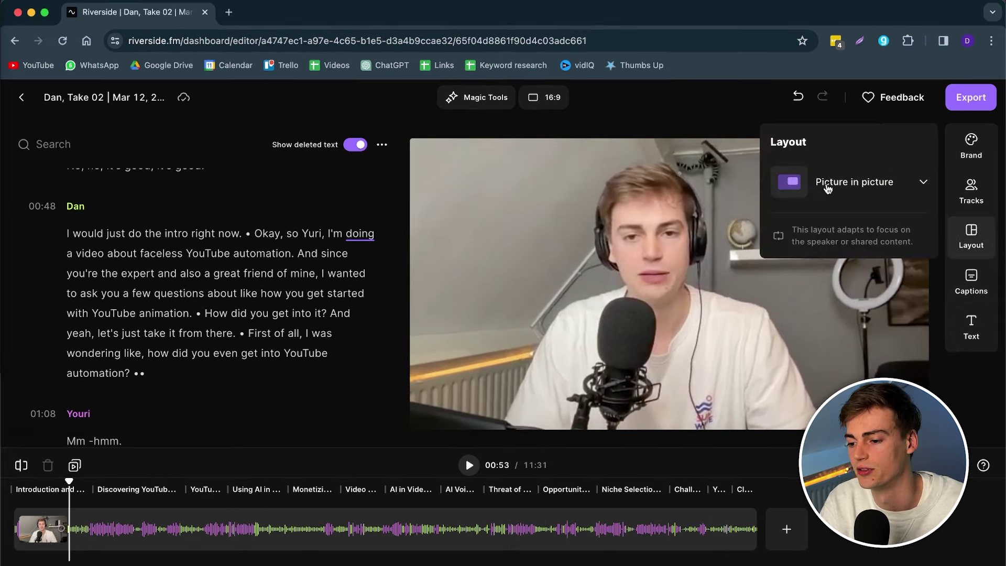
{"action": "left_click", "coordinate": [849, 181]}
{"action": "left_click", "coordinate": [849, 362]}
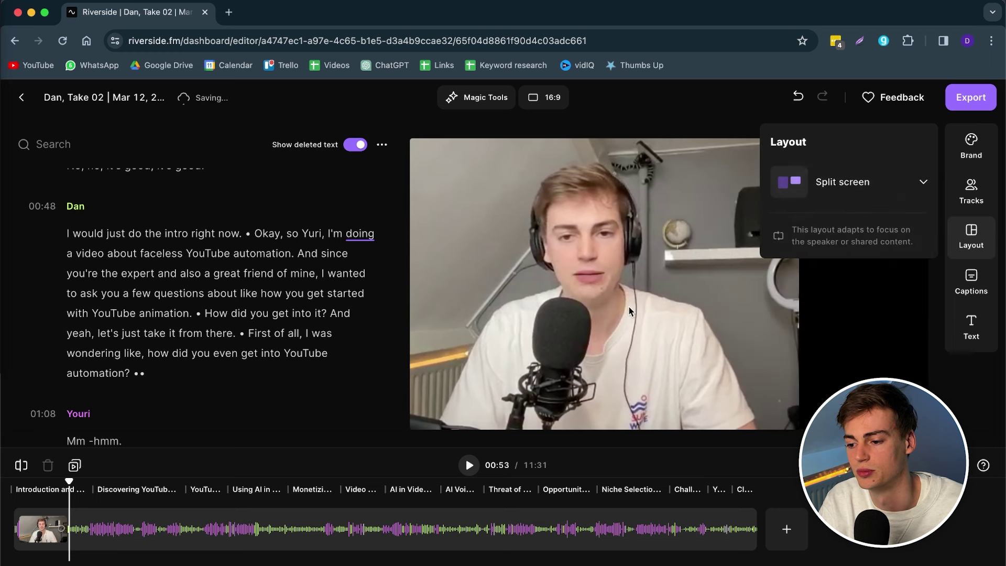
{"action": "left_click", "coordinate": [865, 277]}
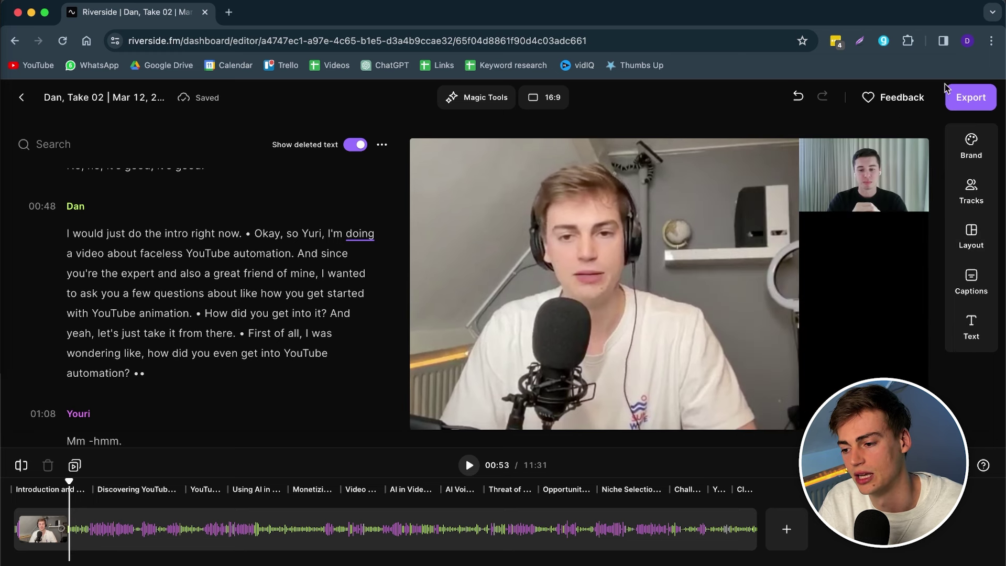
Step: Set the video layout back to Grid, showing both speakers side by side
{"action": "left_click", "coordinate": [971, 237]}
{"action": "left_click", "coordinate": [851, 189]}
{"action": "left_click", "coordinate": [838, 189]}
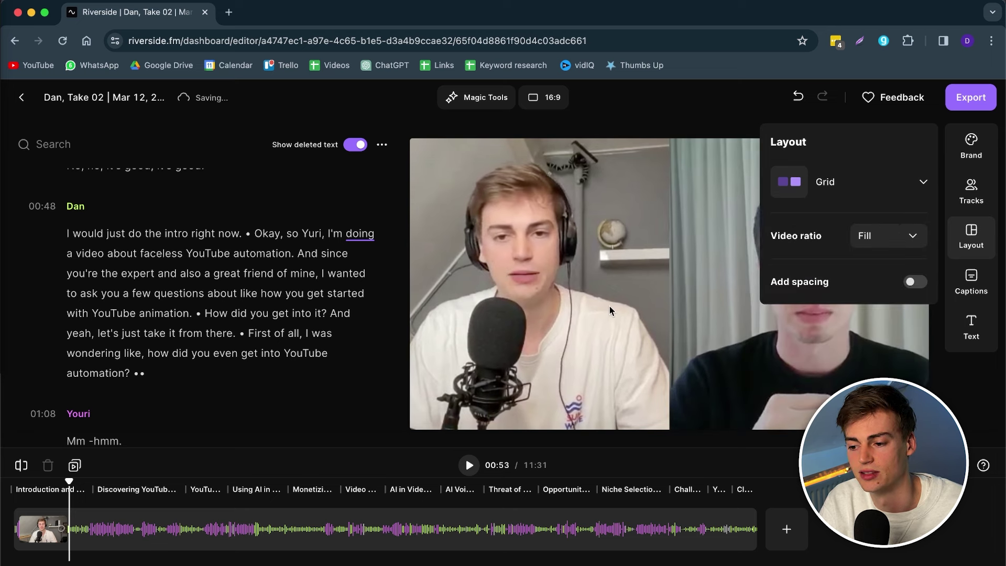
{"action": "left_click", "coordinate": [608, 307]}
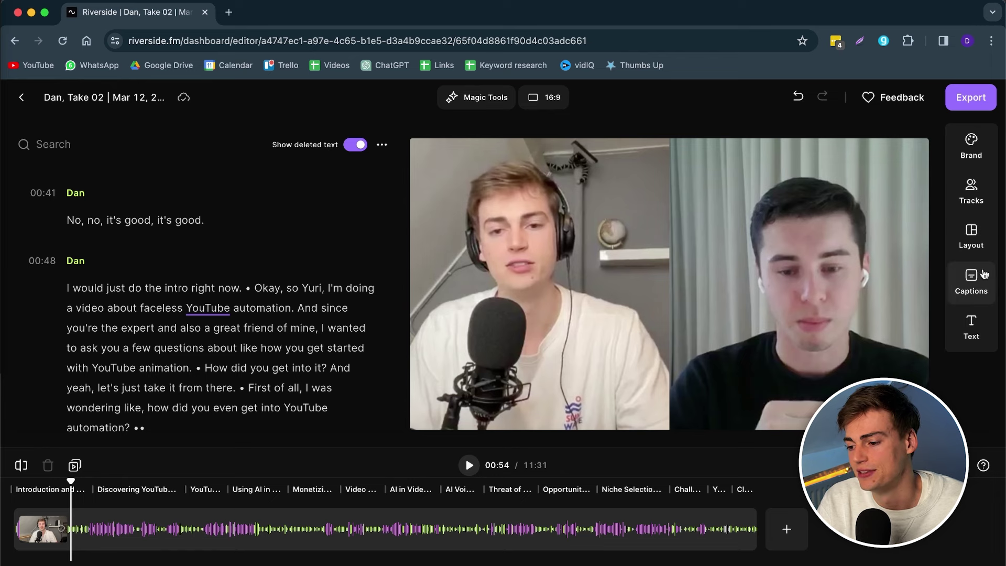
Step: View the caption styles and examine the correction options for the words "about" and "How" in the transcript
{"action": "left_click", "coordinate": [981, 274]}
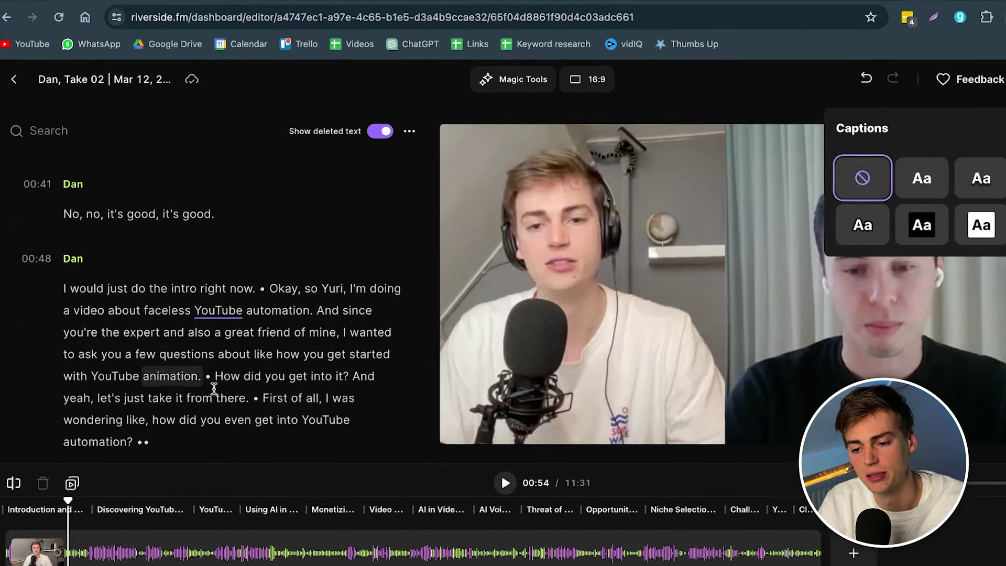
{"action": "left_click", "coordinate": [246, 356]}
{"action": "double_click", "coordinate": [234, 310]}
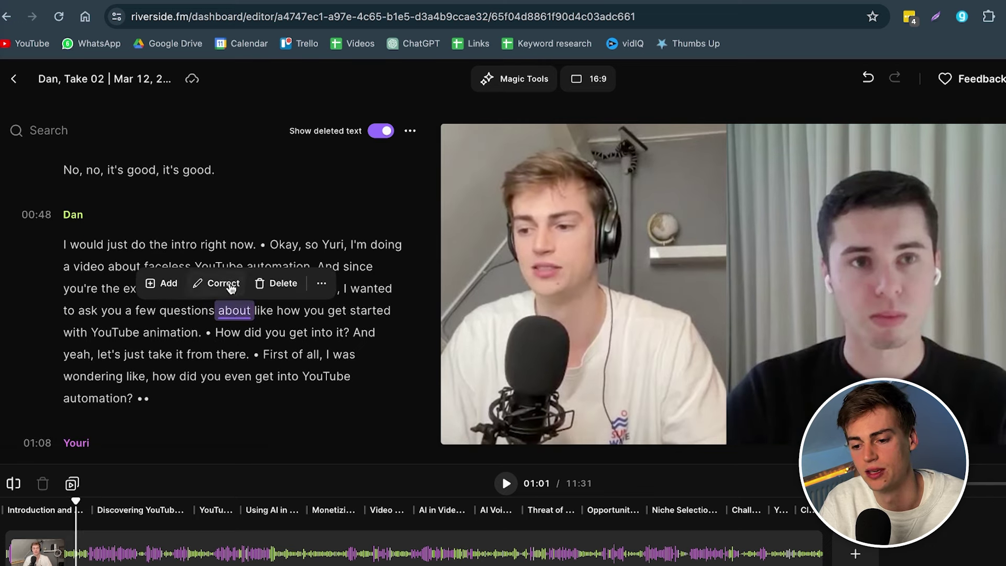
{"action": "left_click", "coordinate": [224, 284]}
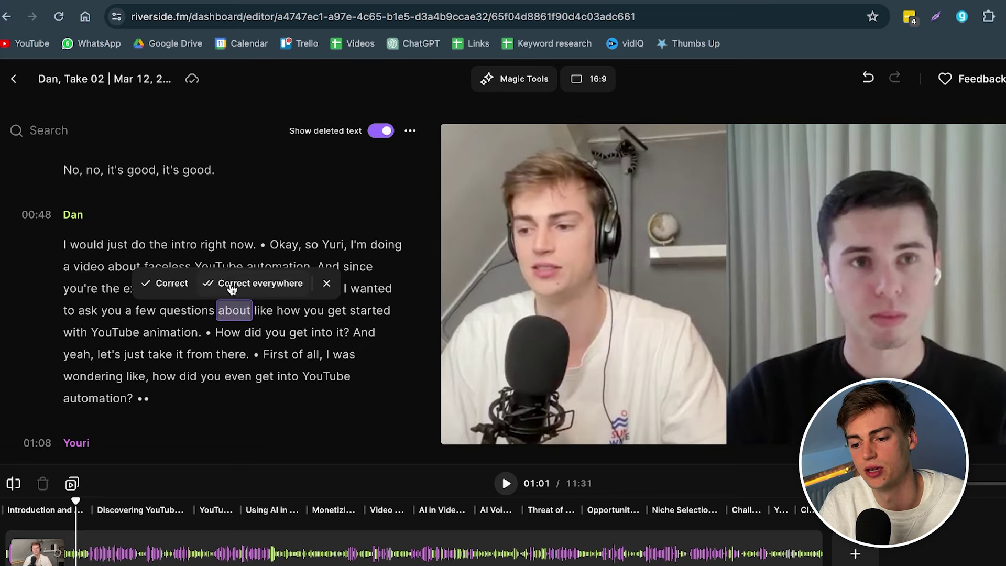
{"action": "double_click", "coordinate": [227, 334]}
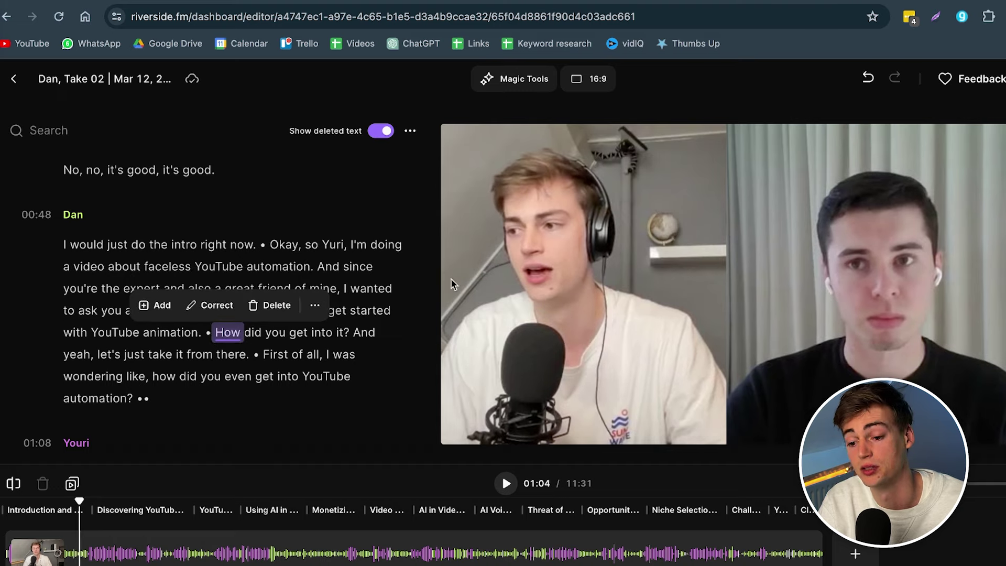
Step: Go to the word "automation." in the transcript and apply the caption style with white text on a black background
{"action": "double_click", "coordinate": [279, 267]}
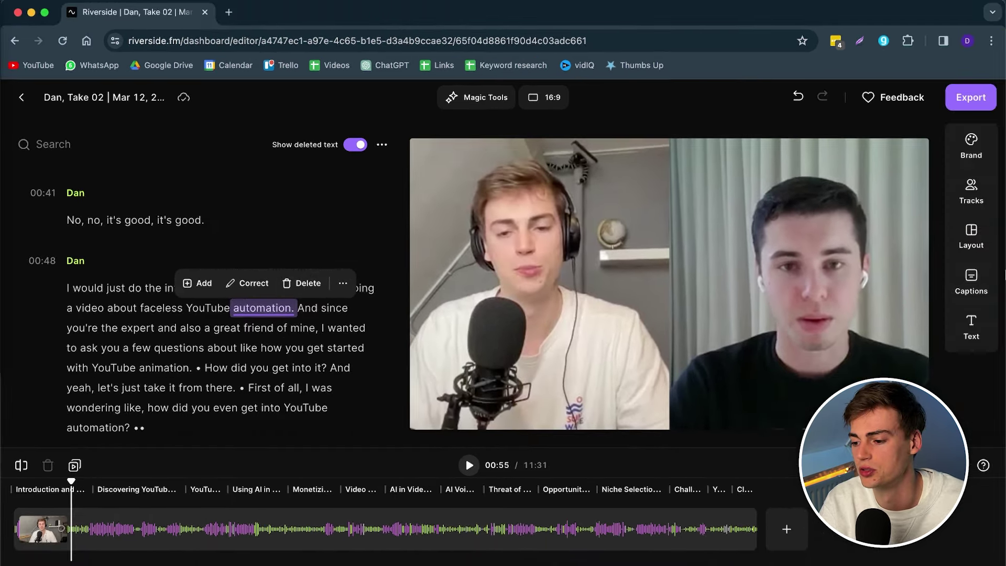
{"action": "left_click", "coordinate": [978, 285]}
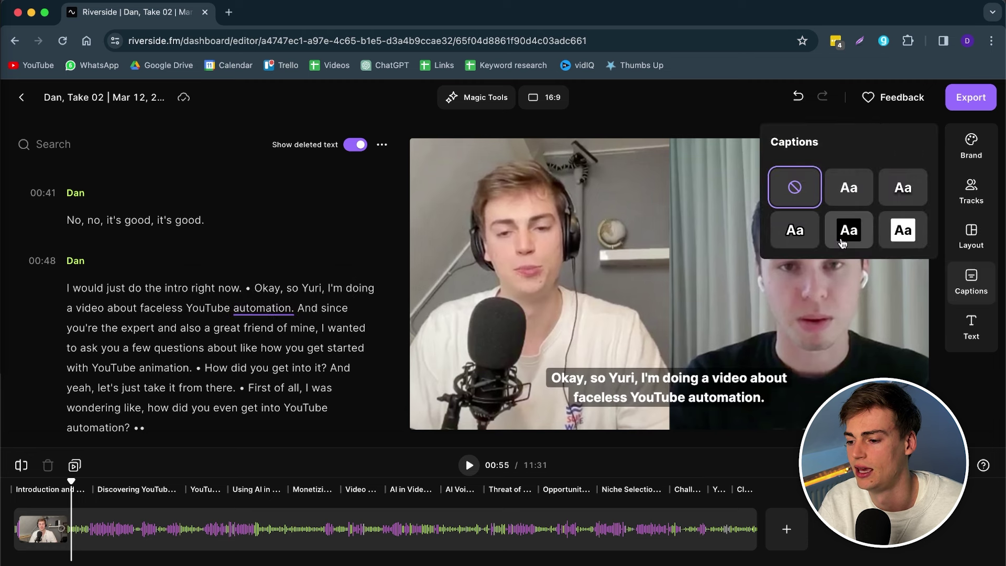
{"action": "left_click", "coordinate": [866, 228]}
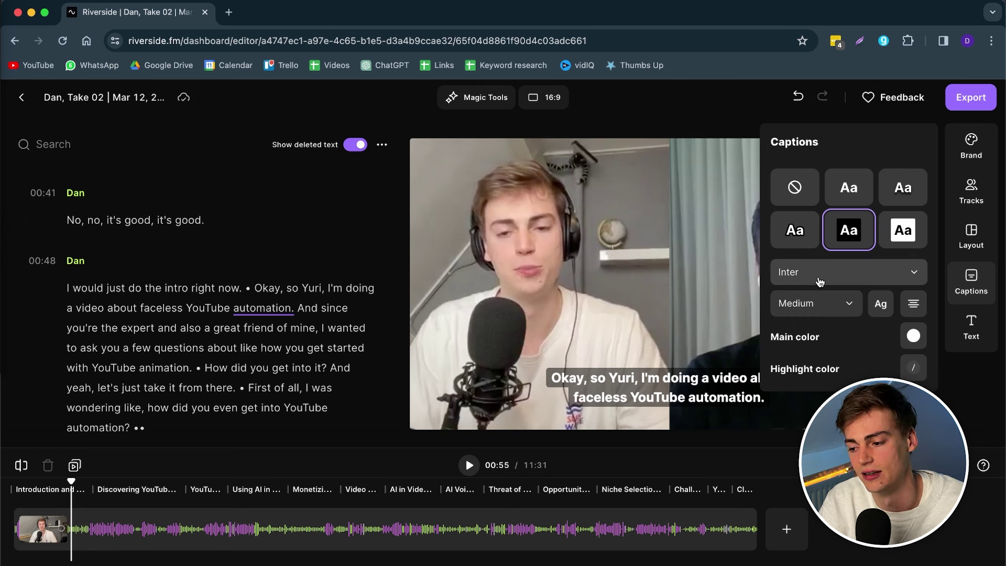
{"action": "left_click", "coordinate": [971, 285]}
Step: Try adding a title overlay reading "YouTube Automation" and move it to the upper part of the video frame
{"action": "left_click", "coordinate": [970, 327]}
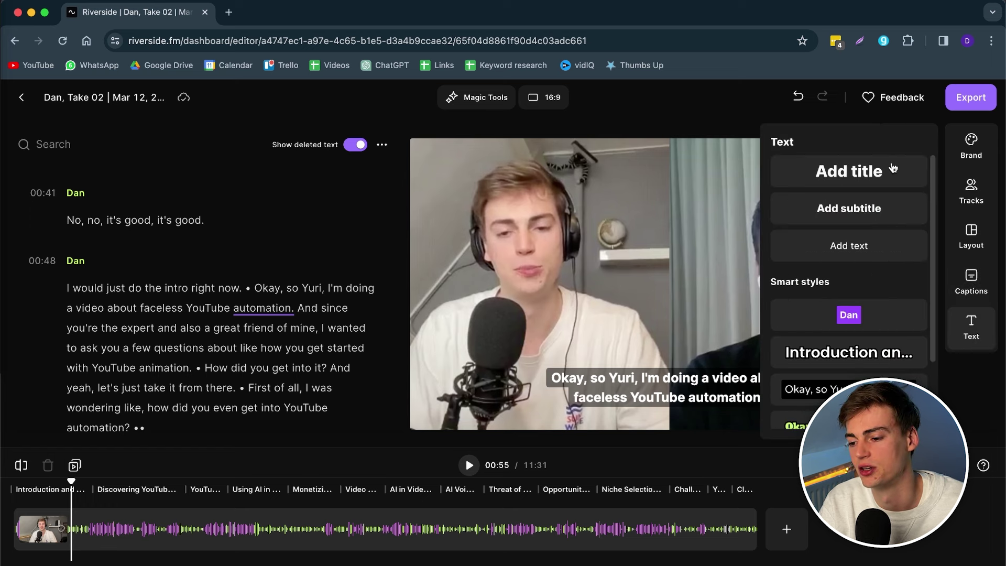
{"action": "left_click", "coordinate": [844, 173]}
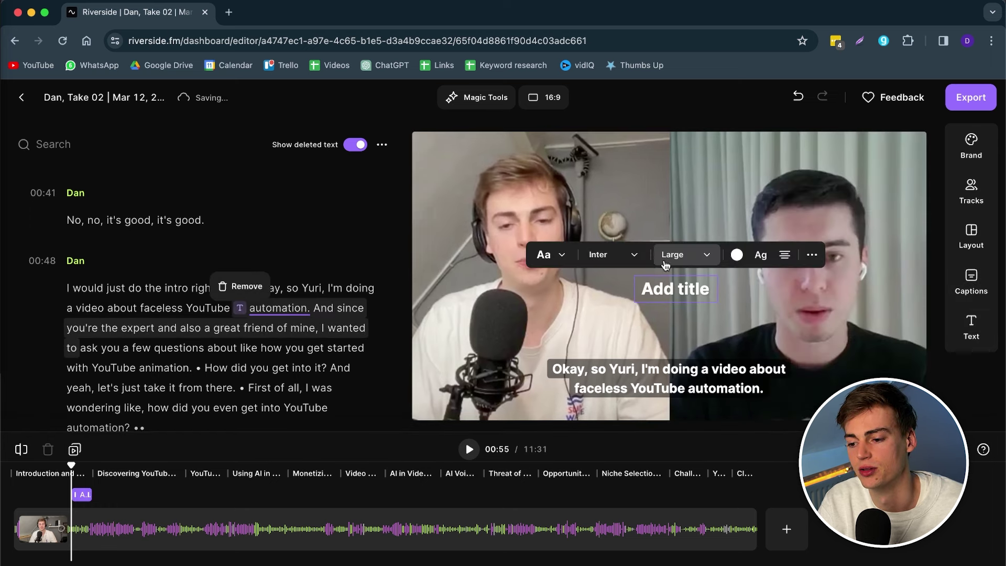
{"action": "double_click", "coordinate": [666, 289]}
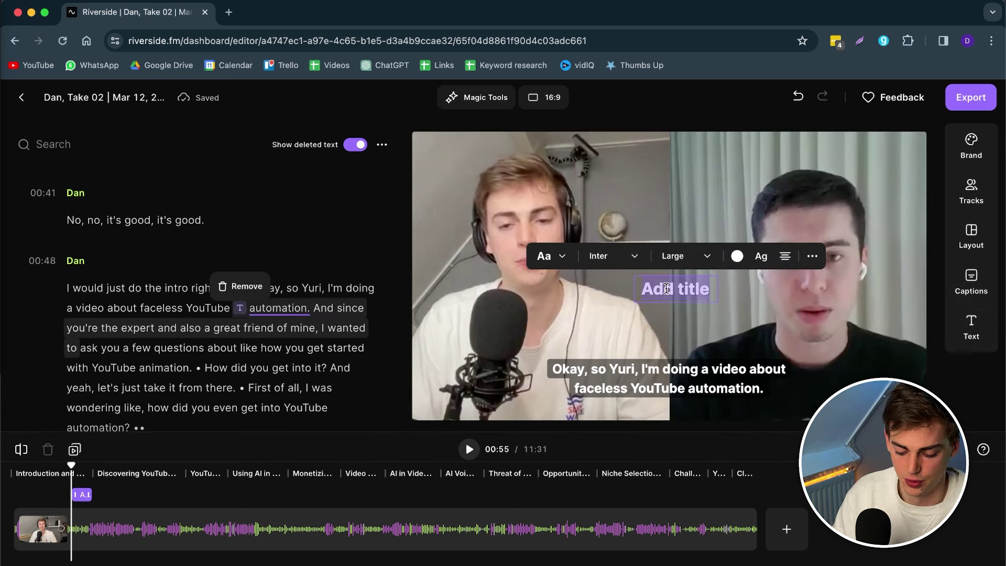
{"action": "type", "text": "Y"}
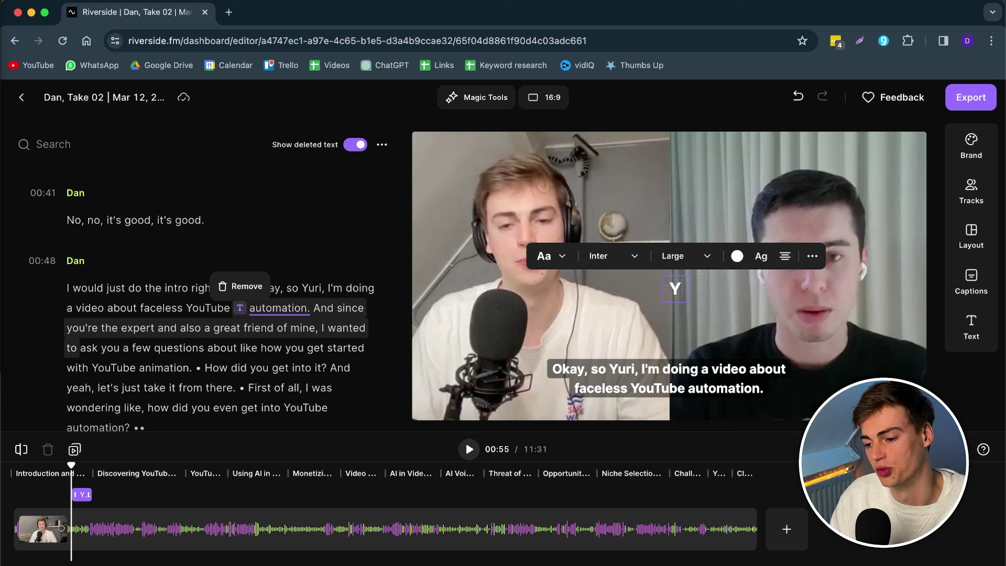
{"action": "type", "text": "ouTube Au"}
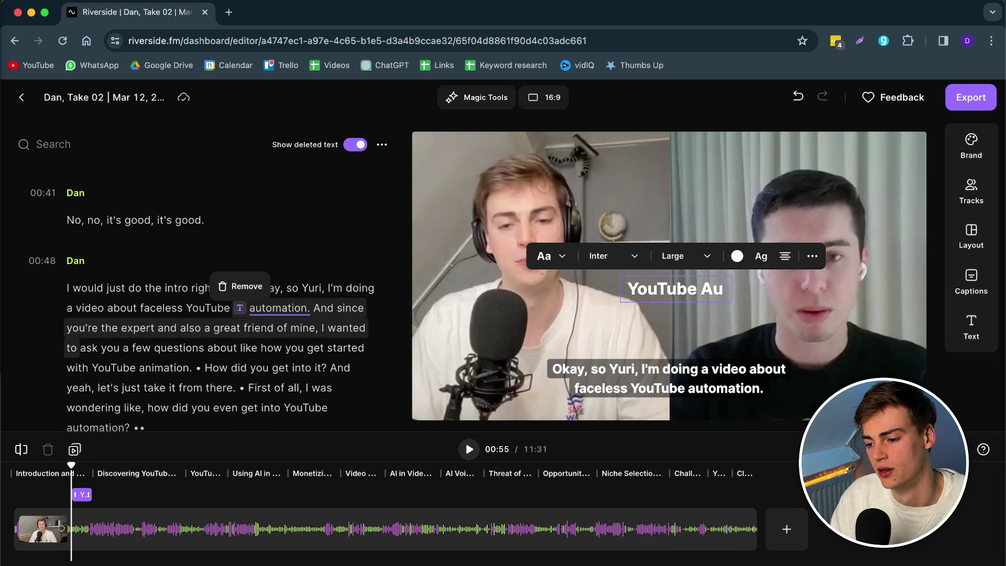
{"action": "type", "text": "tomation"}
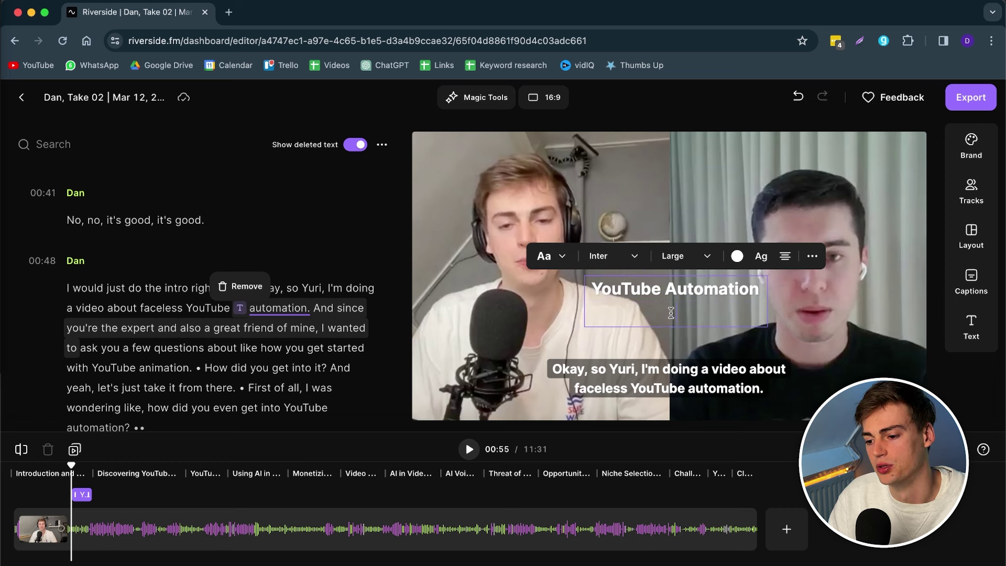
{"action": "left_click", "coordinate": [664, 366]}
{"action": "left_click_drag", "start_coordinate": [630, 283], "coordinate": [640, 149]}
Step: Undo the title's move, its text change and the title itself
{"action": "key", "text": "super+z"}
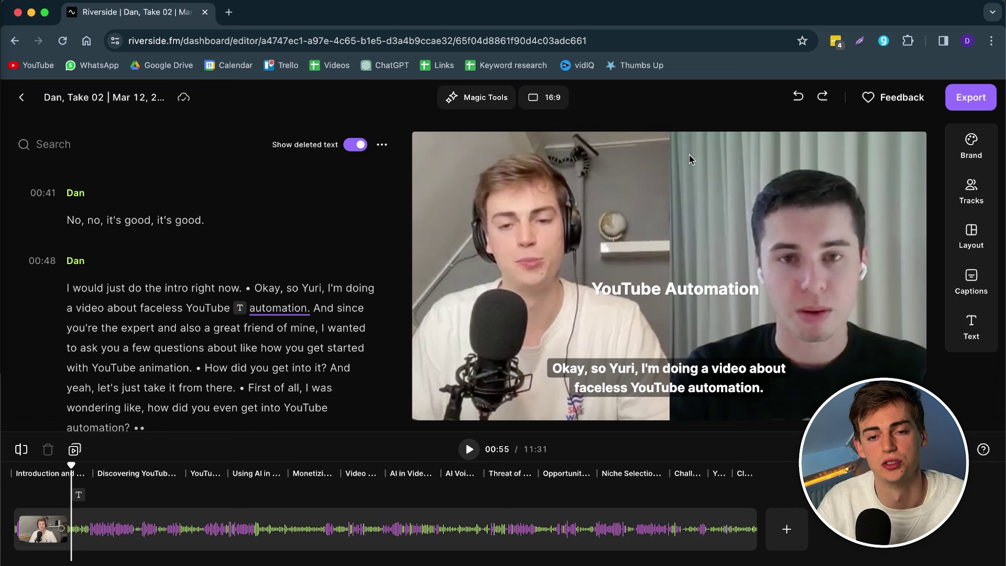
{"action": "key", "text": "super+z"}
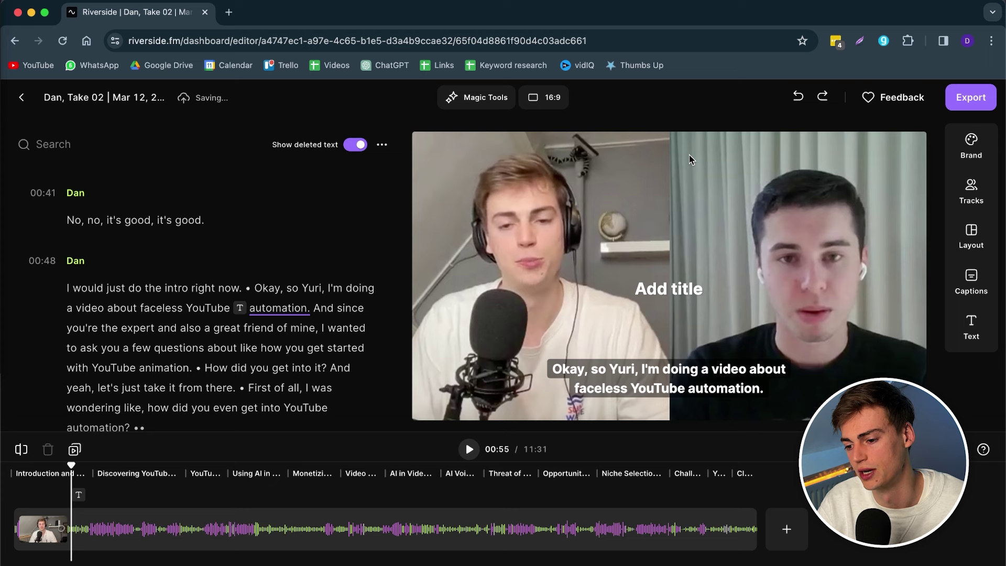
{"action": "key", "text": "super+z"}
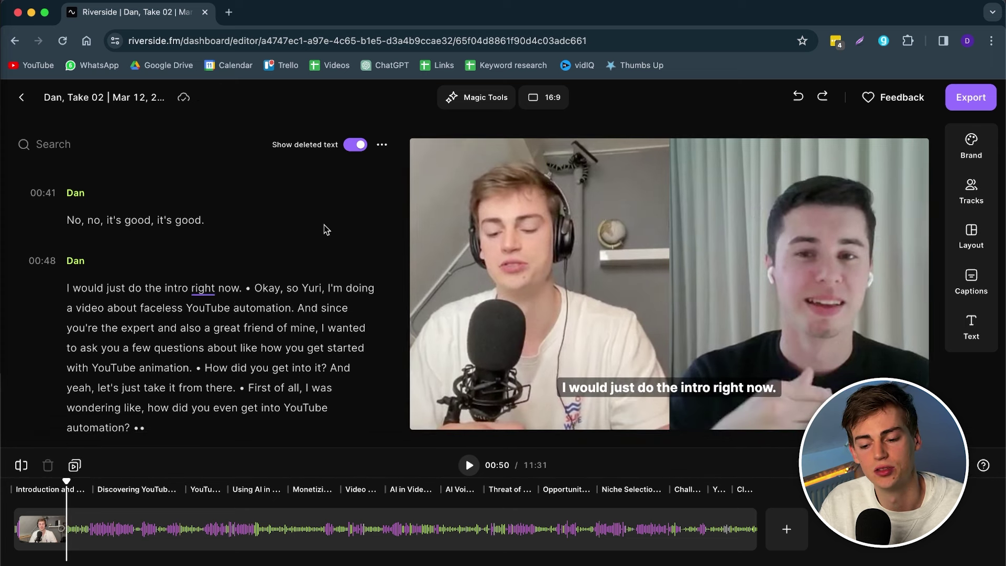
Step: Try deleting the transcript passage from "I would just do the intro" to "How did you get into", and undo the deletion
{"action": "left_click", "coordinate": [141, 349]}
{"action": "left_click_drag", "start_coordinate": [66, 288], "coordinate": [299, 368]}
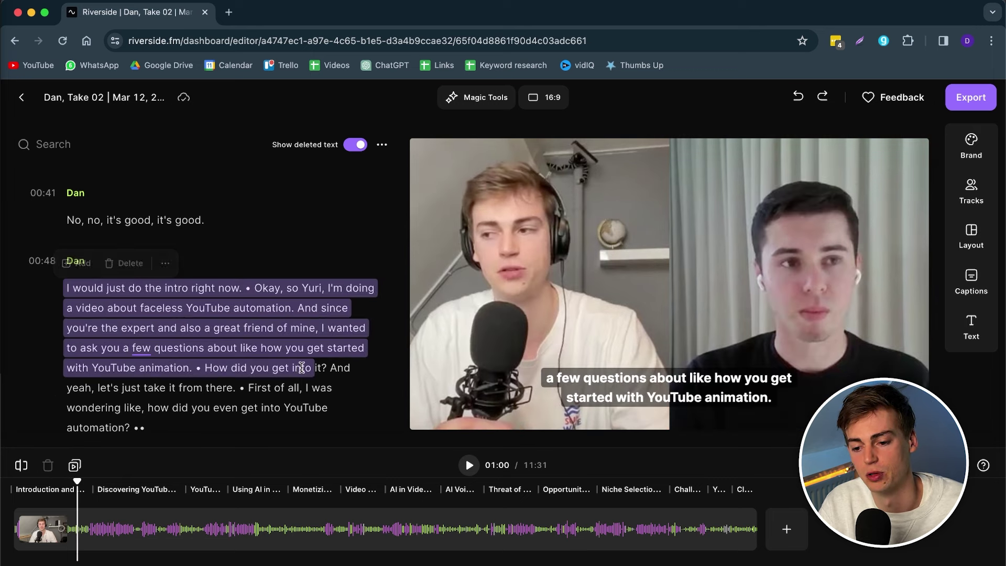
{"action": "left_click", "coordinate": [120, 264]}
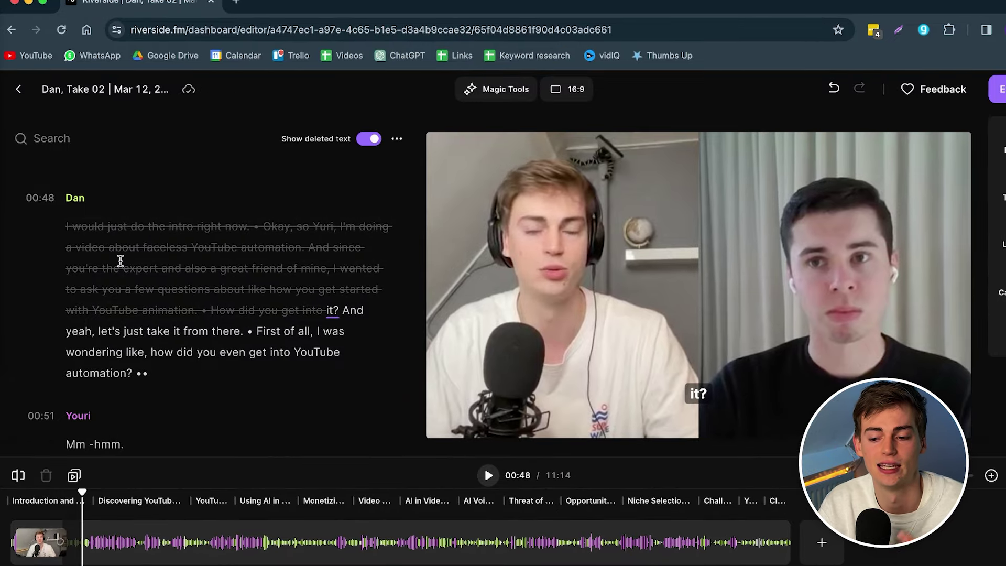
{"action": "key", "text": "super+z"}
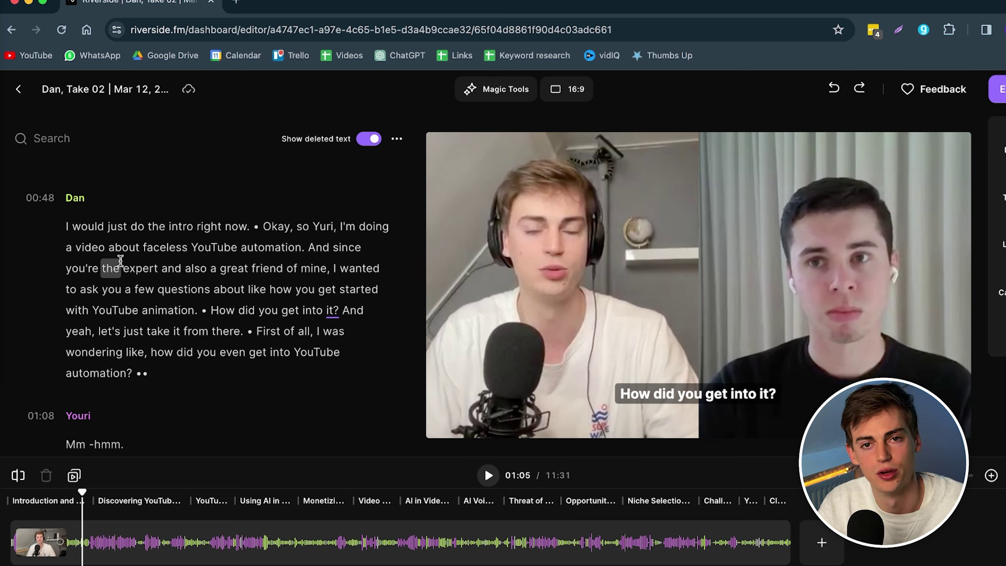
Step: Go through the opening of the transcript and play the passage at 00:12 to find where the actual interview begins
{"action": "scroll", "coordinate": [123, 267], "scroll_direction": "up", "scroll_amount": 10}
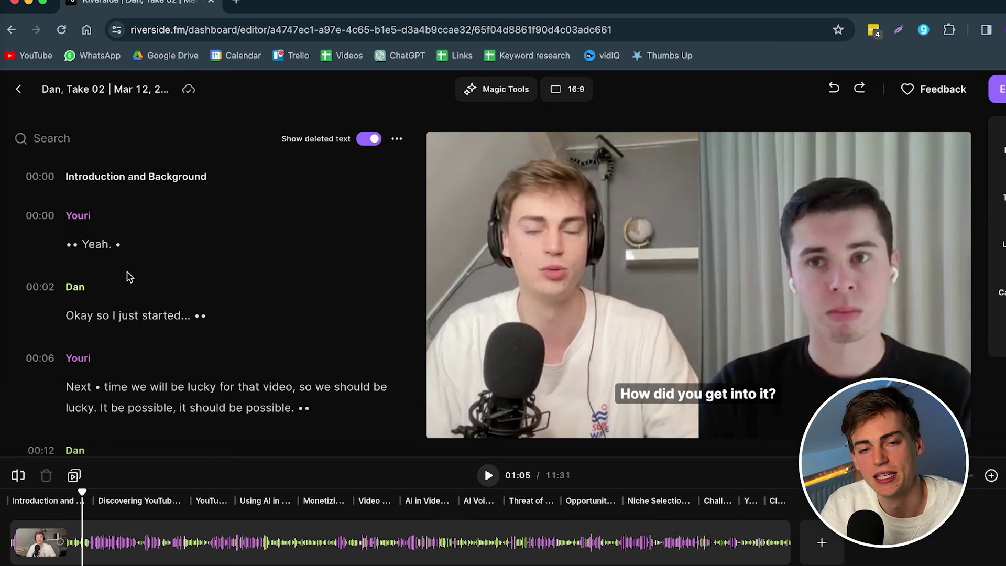
{"action": "scroll", "coordinate": [260, 232], "scroll_direction": "down", "scroll_amount": 3}
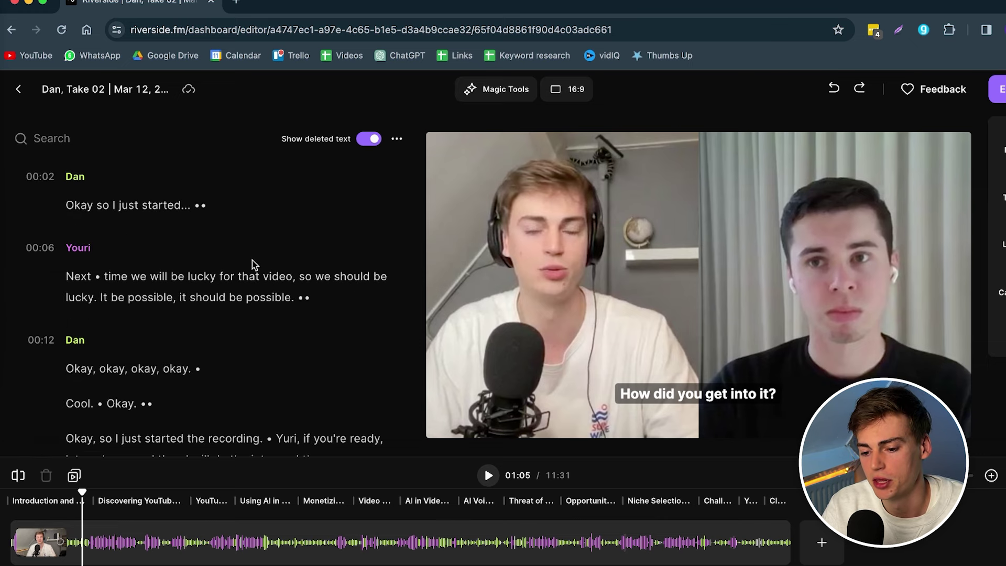
{"action": "left_click", "coordinate": [138, 276]}
{"action": "scroll", "coordinate": [231, 300], "scroll_direction": "down", "scroll_amount": 2}
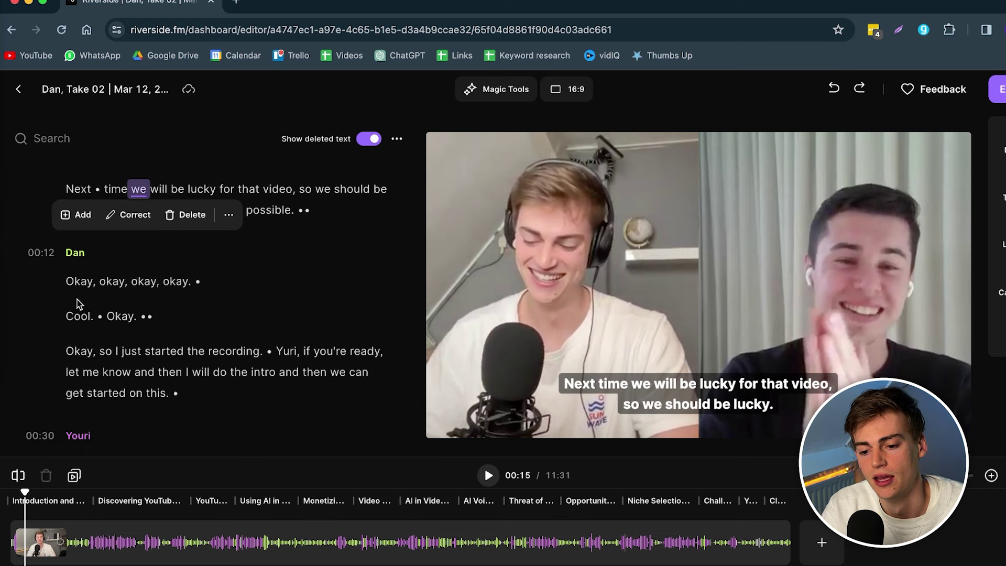
{"action": "left_click", "coordinate": [80, 283]}
{"action": "left_click", "coordinate": [489, 476]}
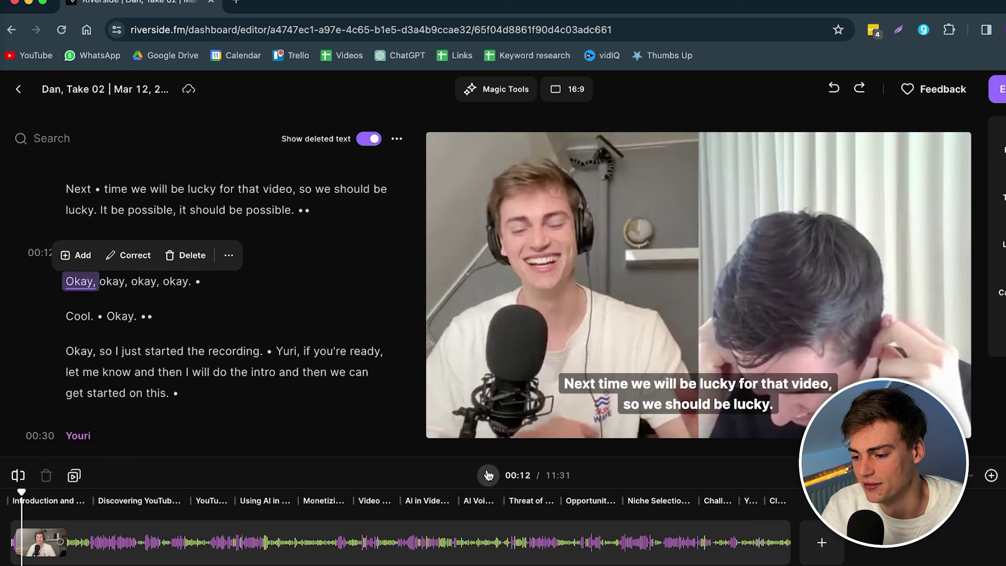
{"action": "scroll", "coordinate": [207, 324], "scroll_direction": "up", "scroll_amount": 3}
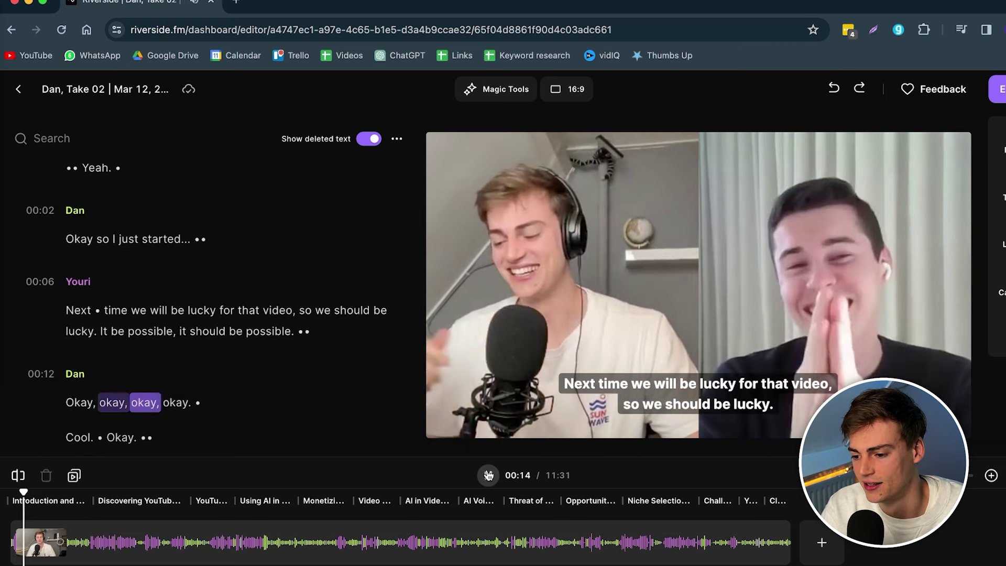
{"action": "key", "text": "space"}
{"action": "scroll", "coordinate": [207, 325], "scroll_direction": "down", "scroll_amount": 1}
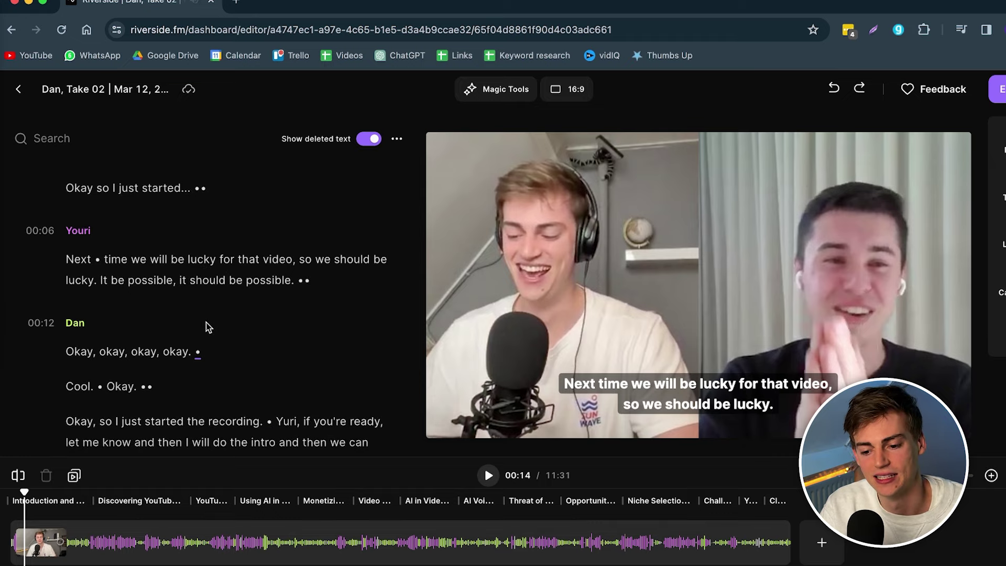
{"action": "scroll", "coordinate": [211, 314], "scroll_direction": "down", "scroll_amount": 1}
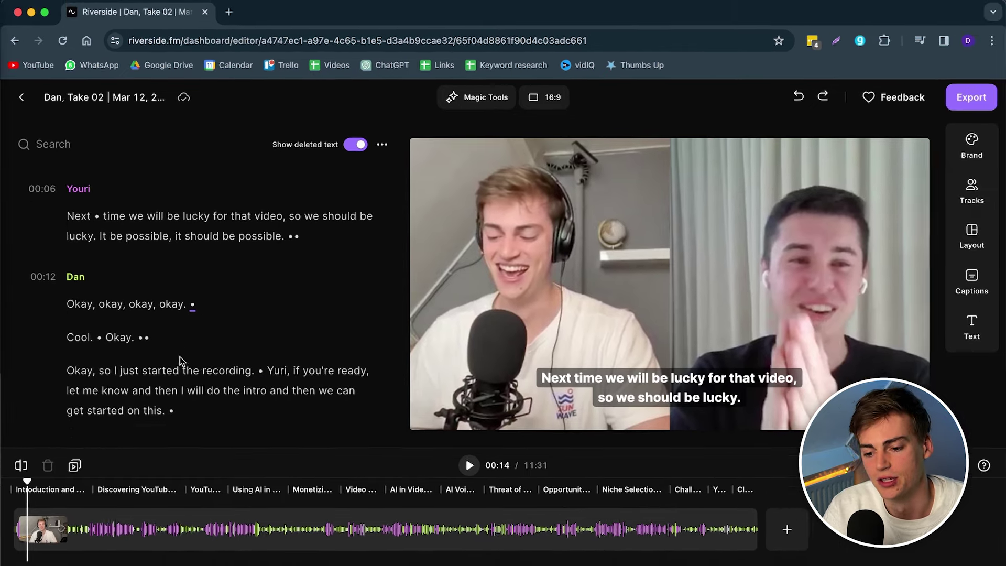
{"action": "left_click", "coordinate": [218, 371]}
{"action": "scroll", "coordinate": [224, 361], "scroll_direction": "down", "scroll_amount": 3}
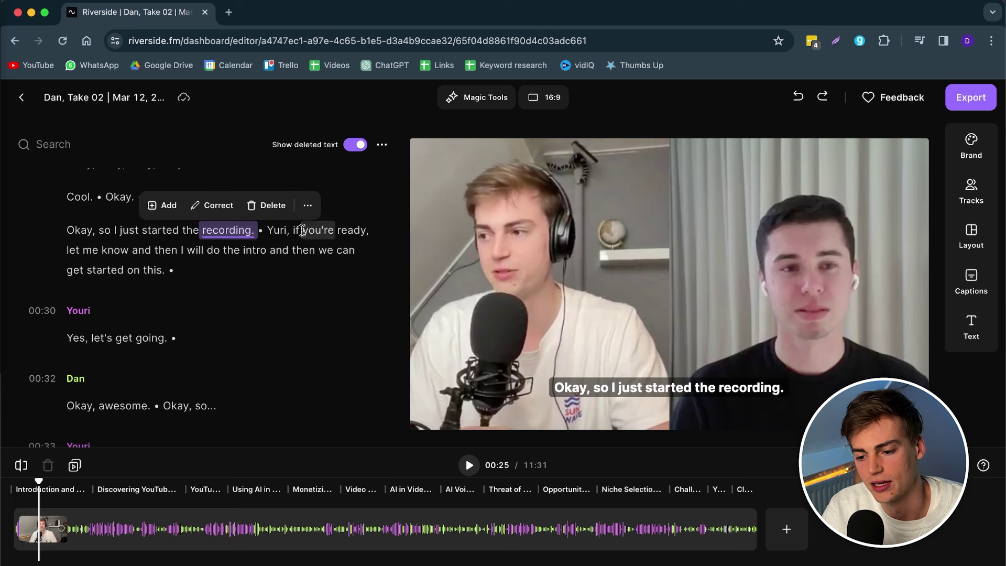
{"action": "scroll", "coordinate": [261, 247], "scroll_direction": "down", "scroll_amount": 3}
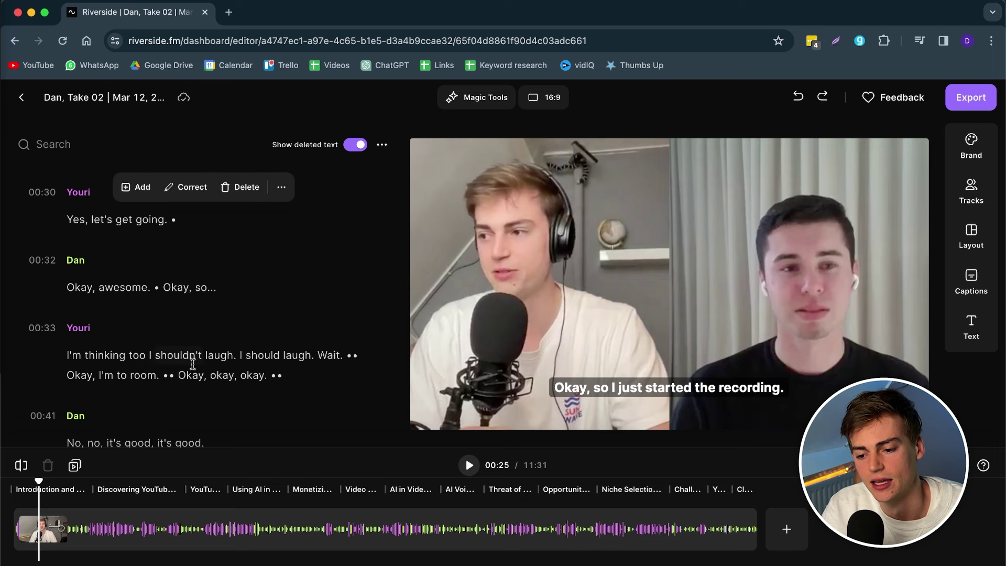
{"action": "scroll", "coordinate": [191, 360], "scroll_direction": "down", "scroll_amount": 3}
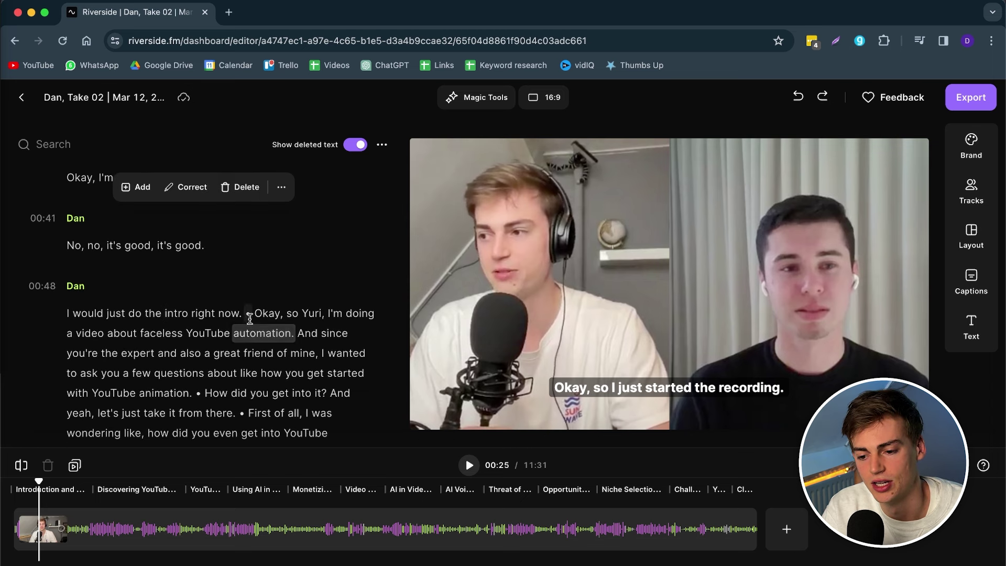
Step: Split the recording at "Okay" before "I'm doing a video about faceless YouTube automation" and delete the segment before it
{"action": "left_click", "coordinate": [268, 313]}
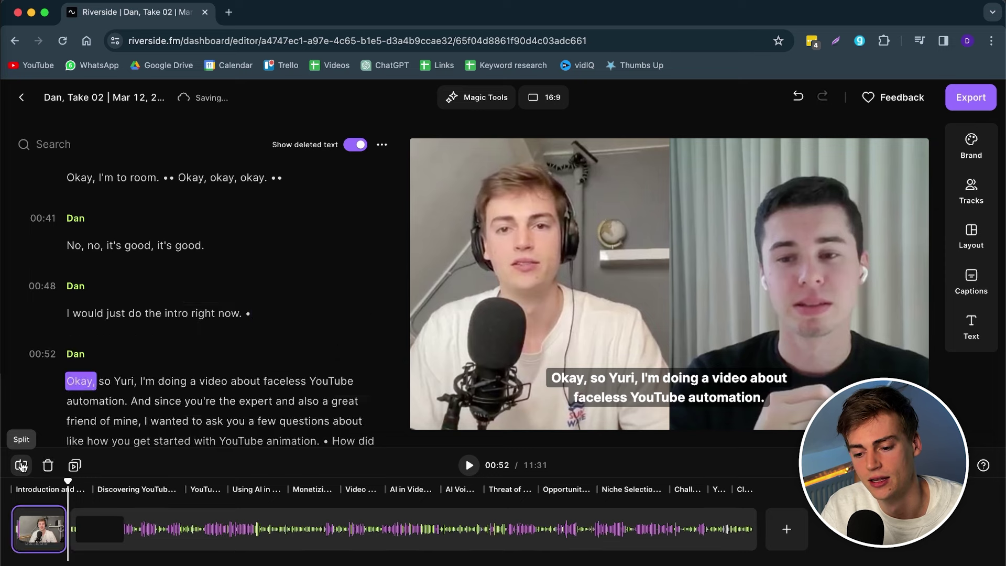
{"action": "left_click", "coordinate": [21, 465]}
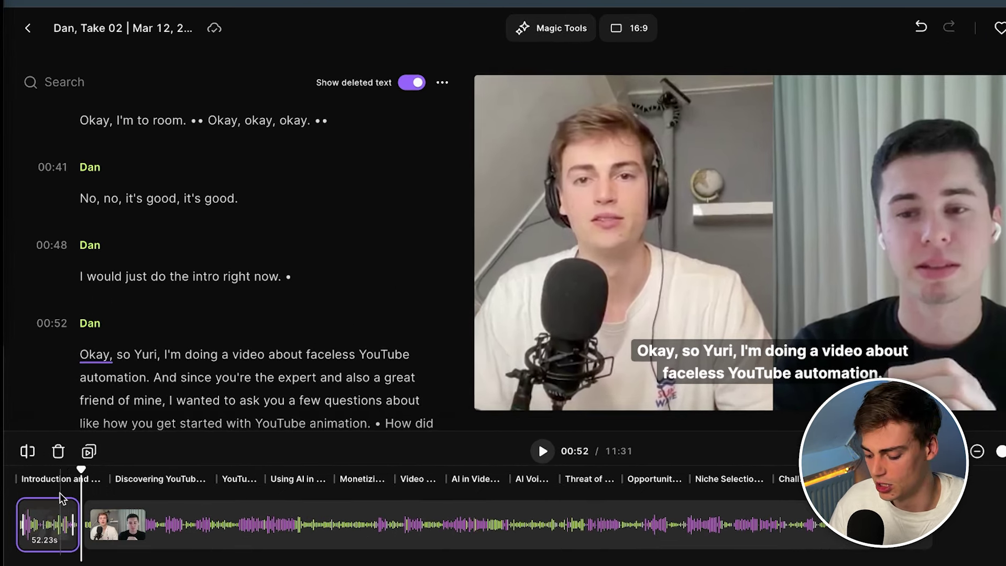
{"action": "key", "text": "Delete"}
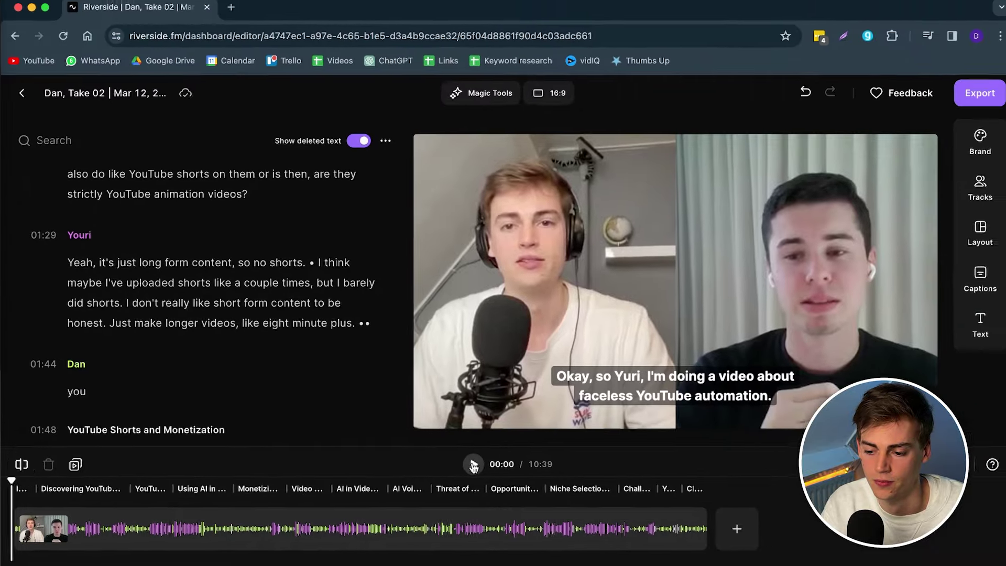
Step: Play the trimmed recording briefly from its start and look over the transcript to check the new opening
{"action": "left_click", "coordinate": [543, 451]}
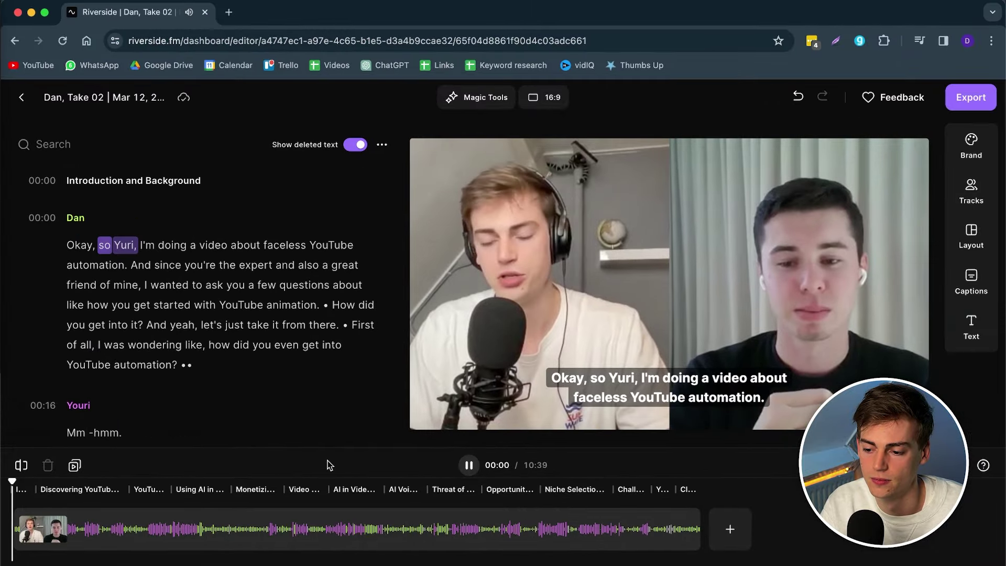
{"action": "left_click", "coordinate": [466, 465]}
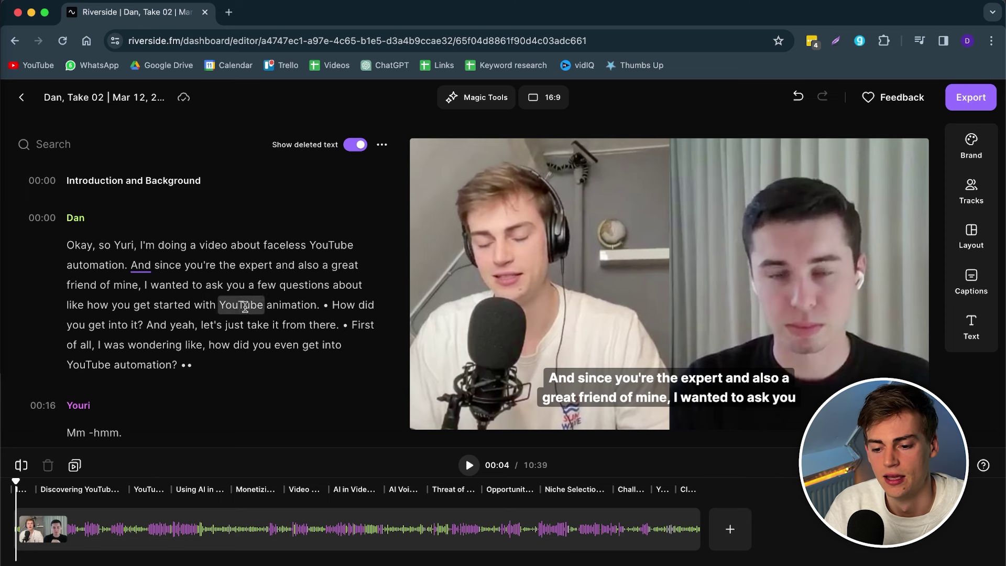
{"action": "scroll", "coordinate": [255, 309], "scroll_direction": "down", "scroll_amount": 4}
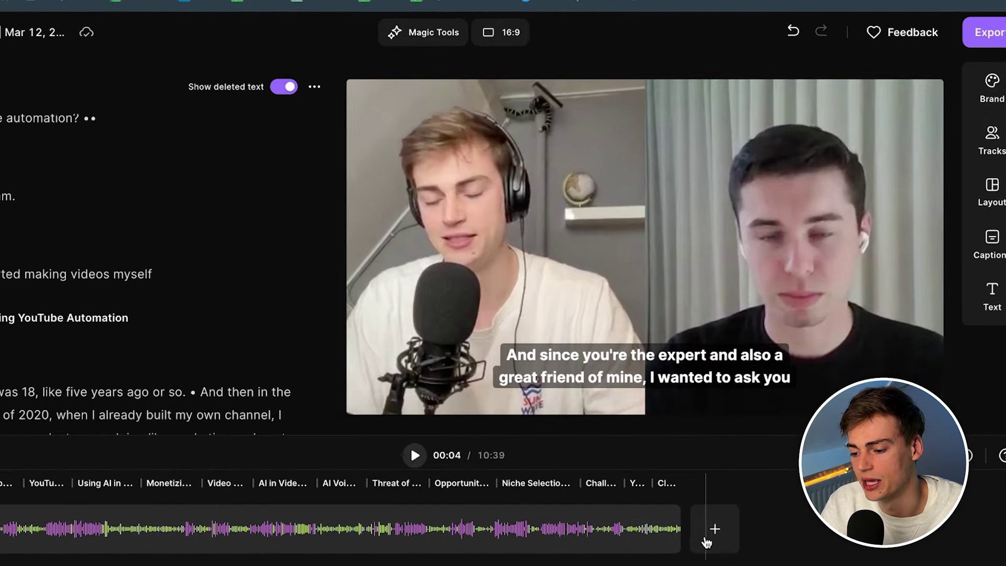
Step: View the library and upload options for adding more media to the timeline
{"action": "left_click", "coordinate": [716, 530]}
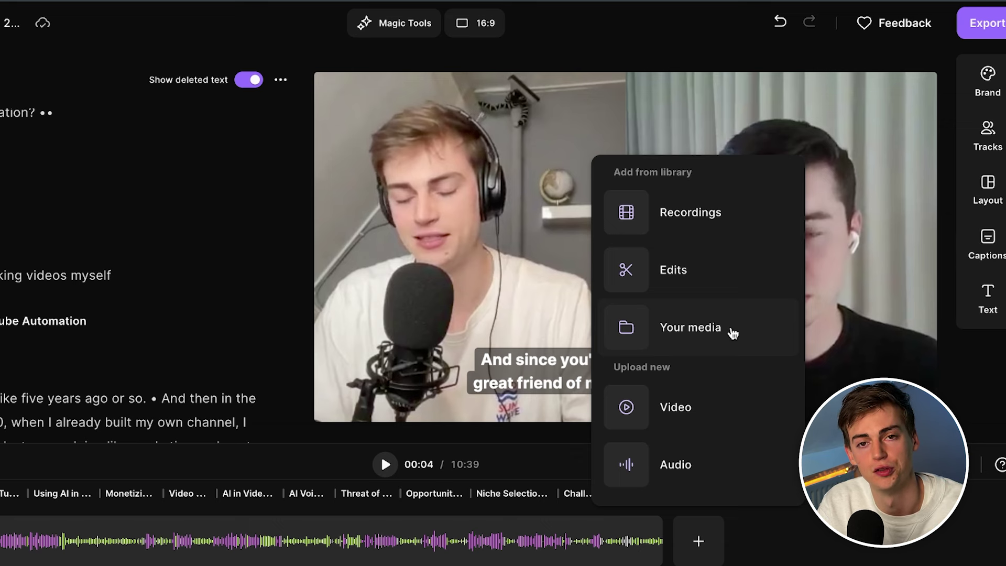
{"action": "key", "text": "Escape"}
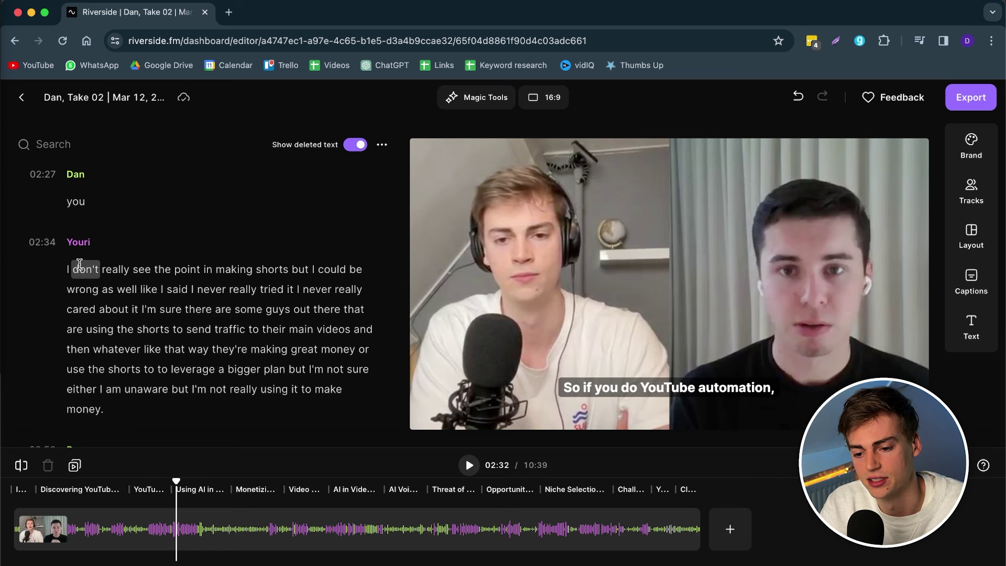
Step: Examine the additional editing options for the transcript passage from "I don't really see the point" to "cared about it"
{"action": "left_click_drag", "start_coordinate": [68, 269], "coordinate": [137, 308]}
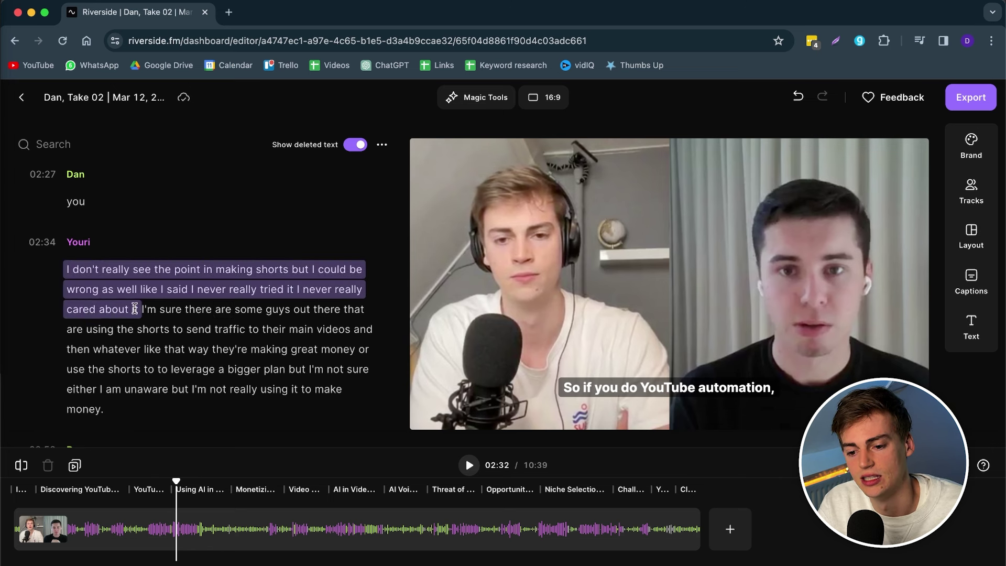
{"action": "left_click", "coordinate": [222, 247]}
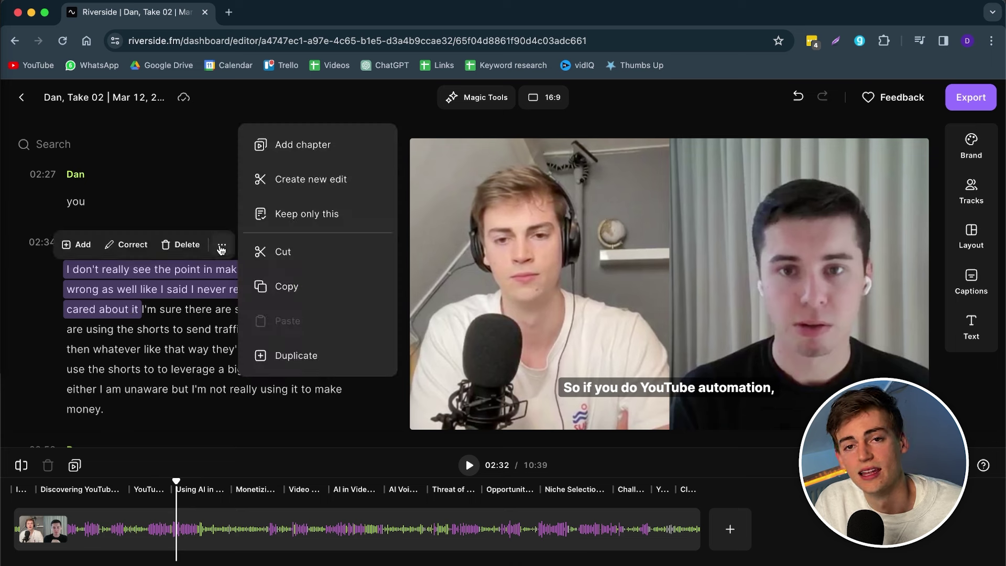
Step: Copy the selected transcript passage and paste it before "Okay, let me just wrap it up then" in the closing remarks
{"action": "left_click", "coordinate": [271, 287]}
{"action": "left_click", "coordinate": [64, 212]}
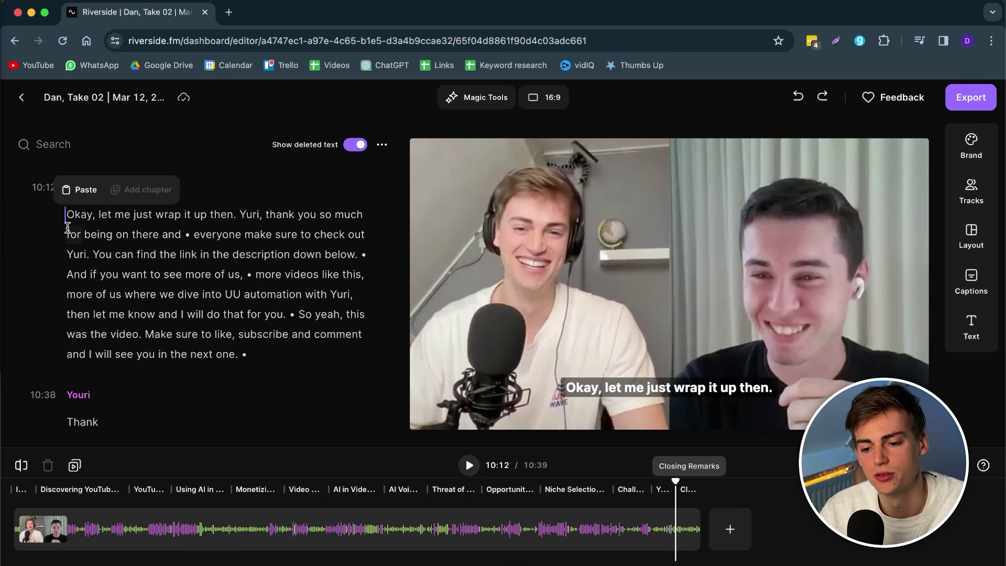
{"action": "left_click", "coordinate": [76, 189]}
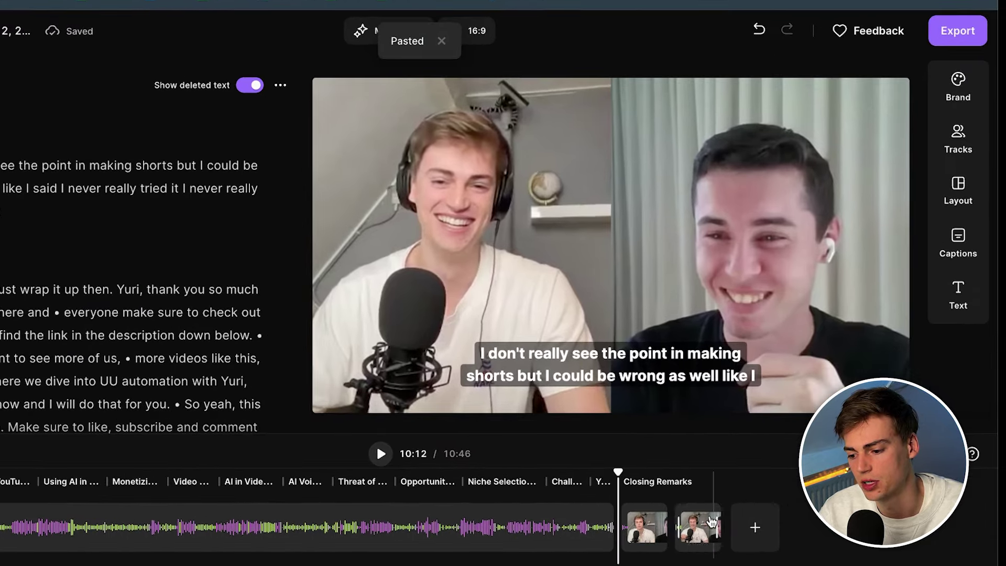
Step: Move the pasted clip to the very start of the timeline and check its passage at the beginning of the transcript
{"action": "left_click_drag", "start_coordinate": [647, 533], "coordinate": [31, 527]}
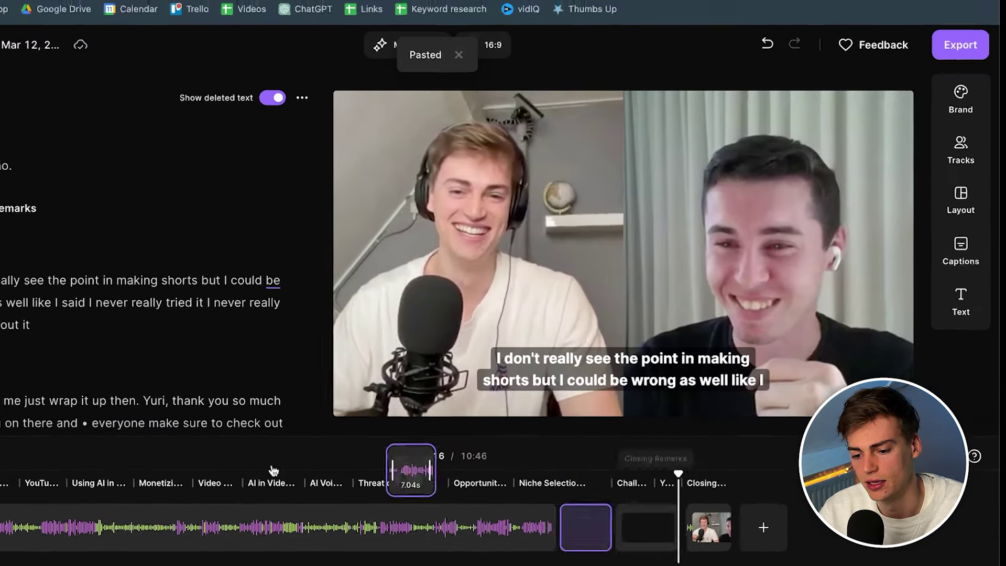
{"action": "scroll", "coordinate": [68, 338], "scroll_direction": "up", "scroll_amount": 5}
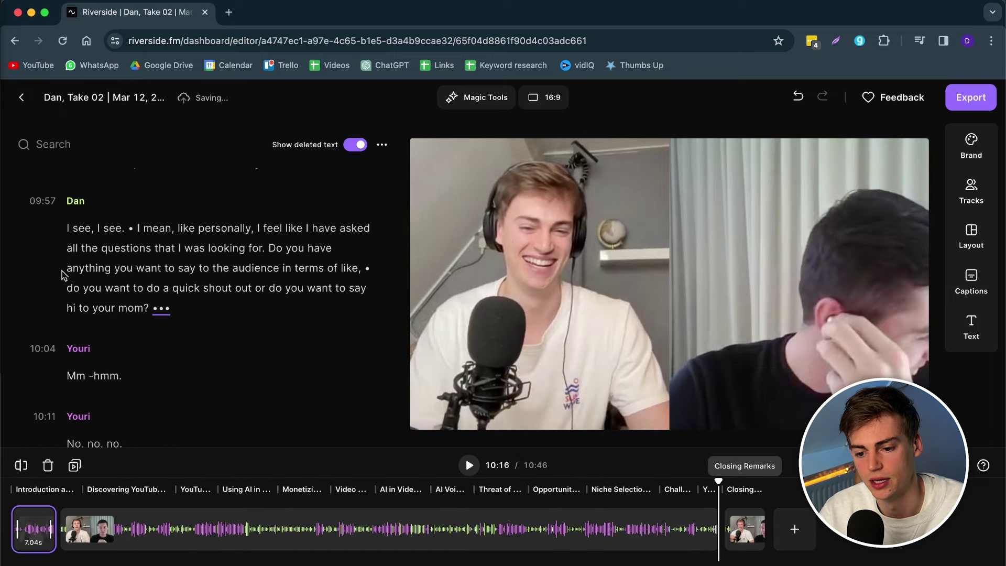
{"action": "left_click", "coordinate": [38, 519]}
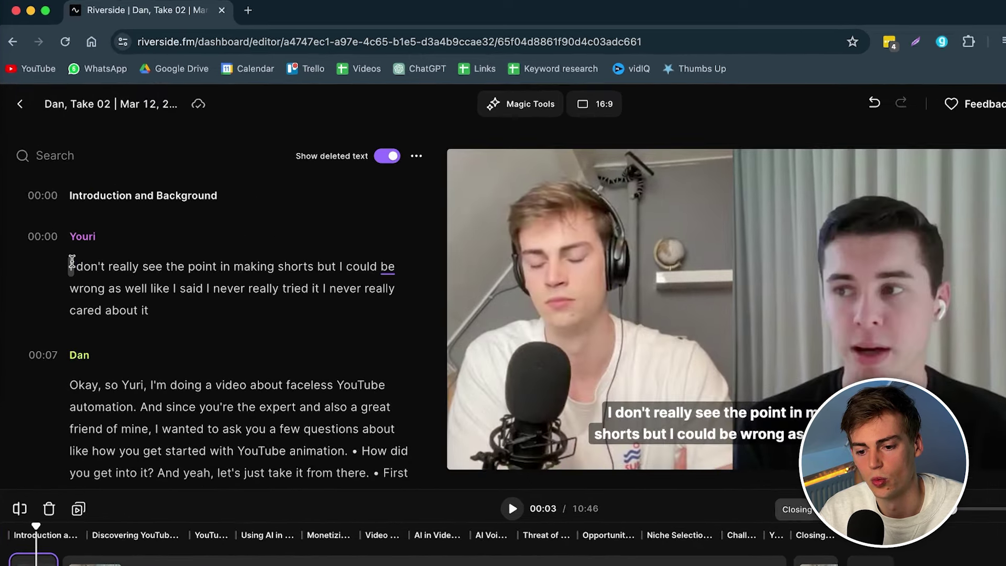
{"action": "left_click", "coordinate": [72, 264]}
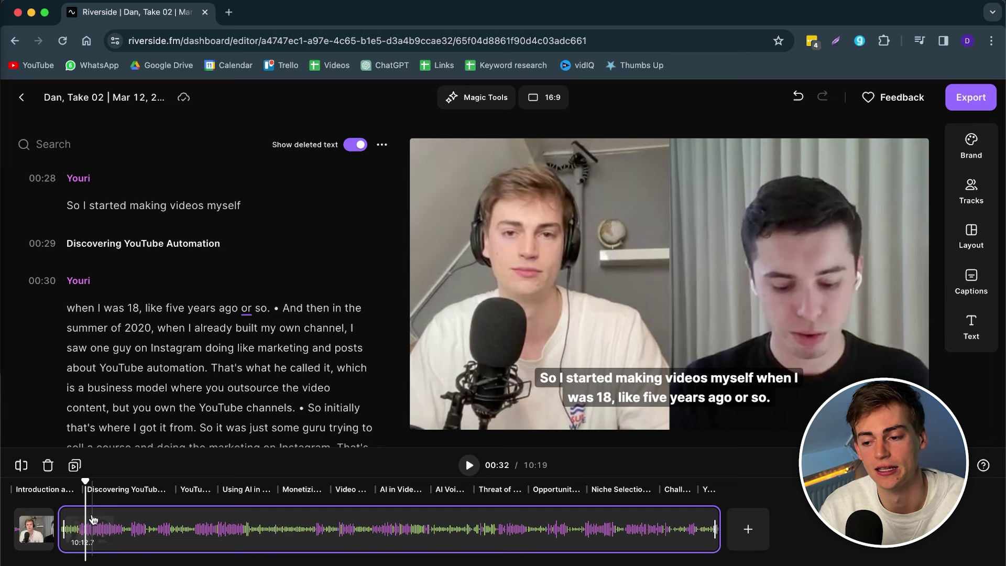
Step: Compare how many pauses the Natural and Balanced pace settings would remove from the recording
{"action": "left_click", "coordinate": [478, 99]}
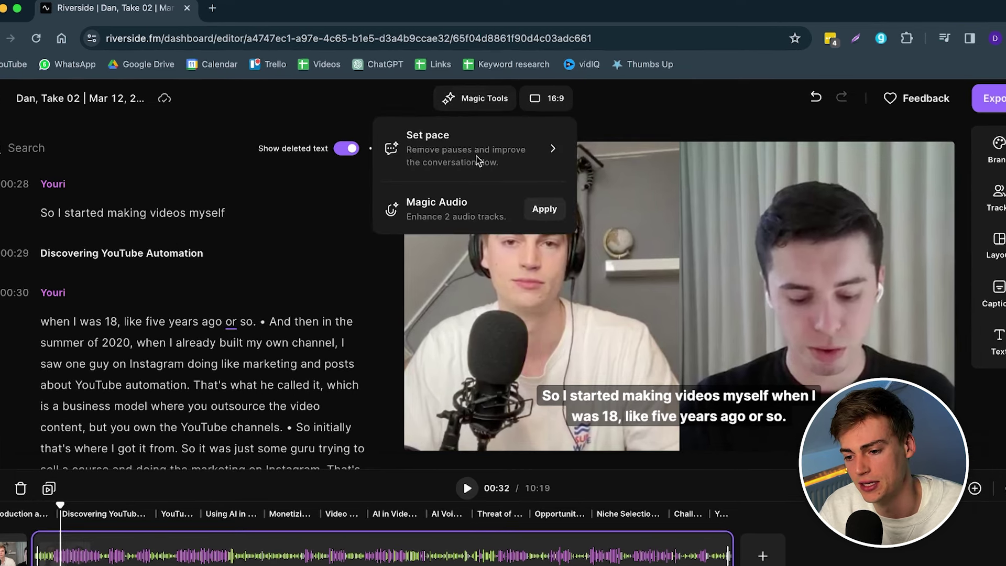
{"action": "left_click", "coordinate": [552, 150]}
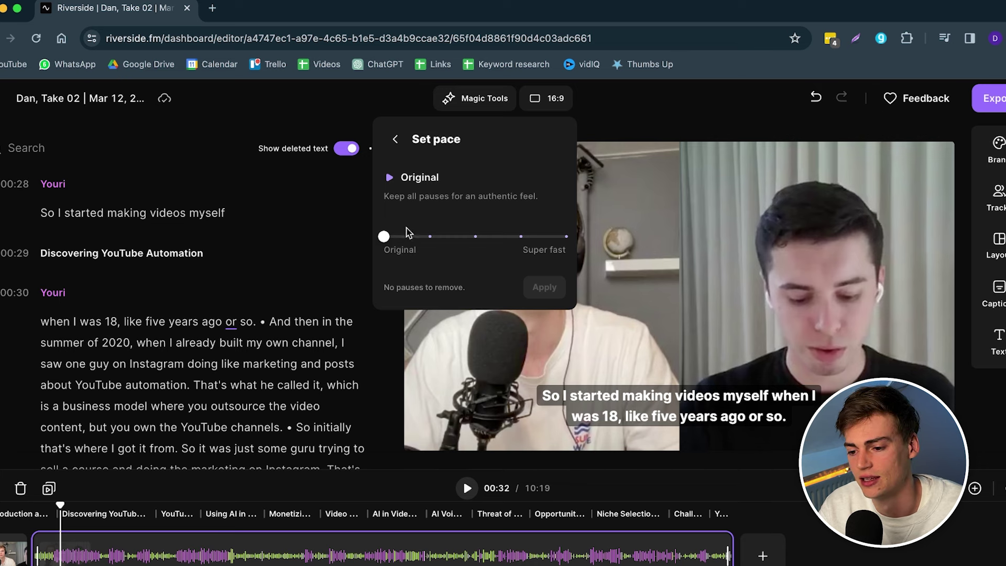
{"action": "left_click_drag", "start_coordinate": [384, 236], "coordinate": [429, 237]}
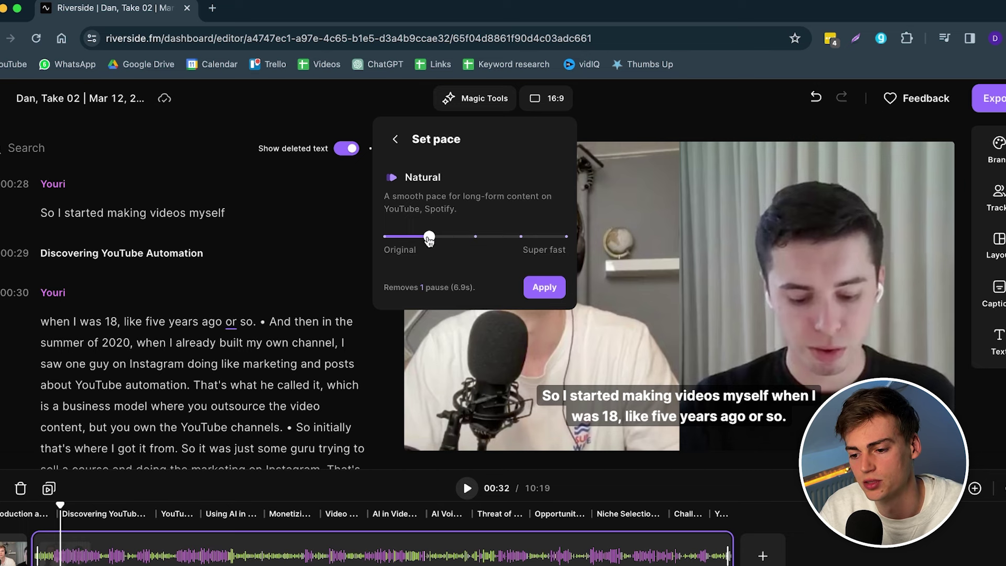
{"action": "mouse_move", "coordinate": [430, 240]}
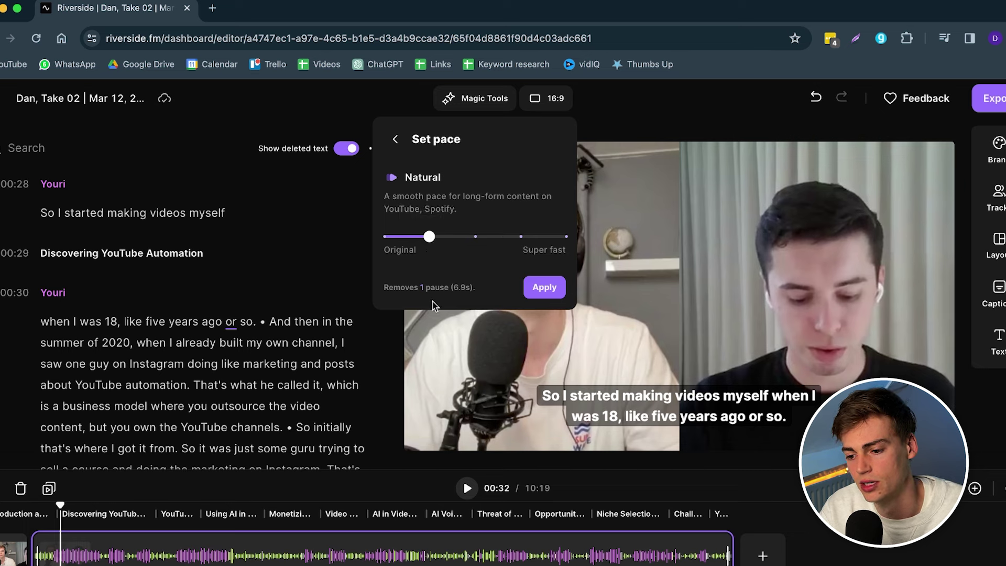
{"action": "left_click_drag", "start_coordinate": [459, 287], "coordinate": [423, 288]}
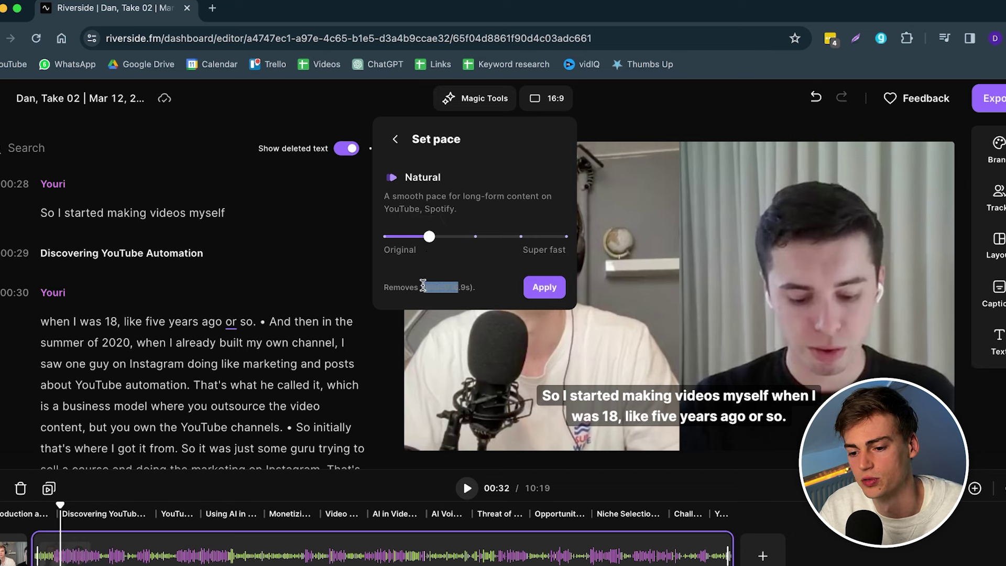
{"action": "left_click_drag", "start_coordinate": [427, 236], "coordinate": [474, 236]}
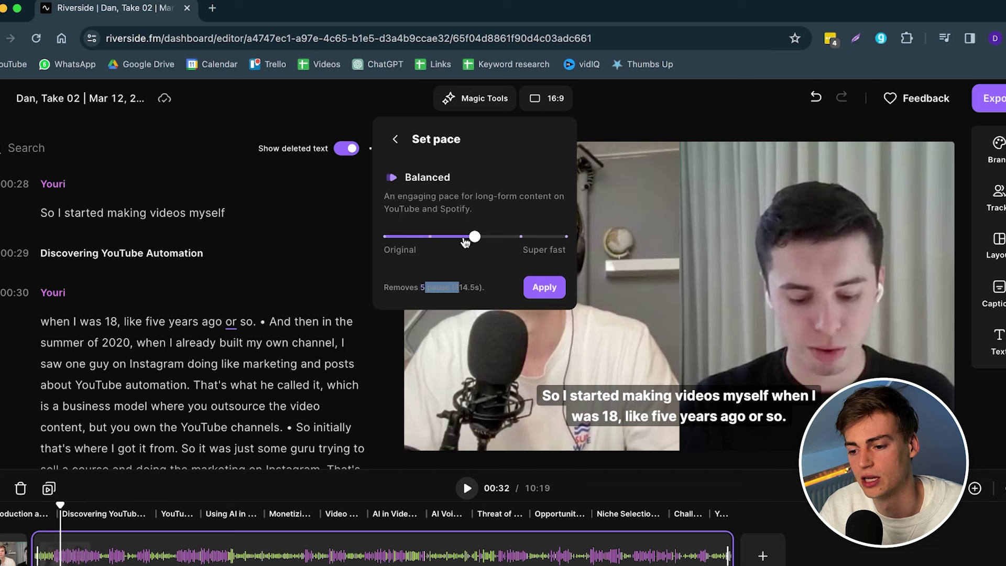
{"action": "left_click_drag", "start_coordinate": [468, 287], "coordinate": [426, 287]}
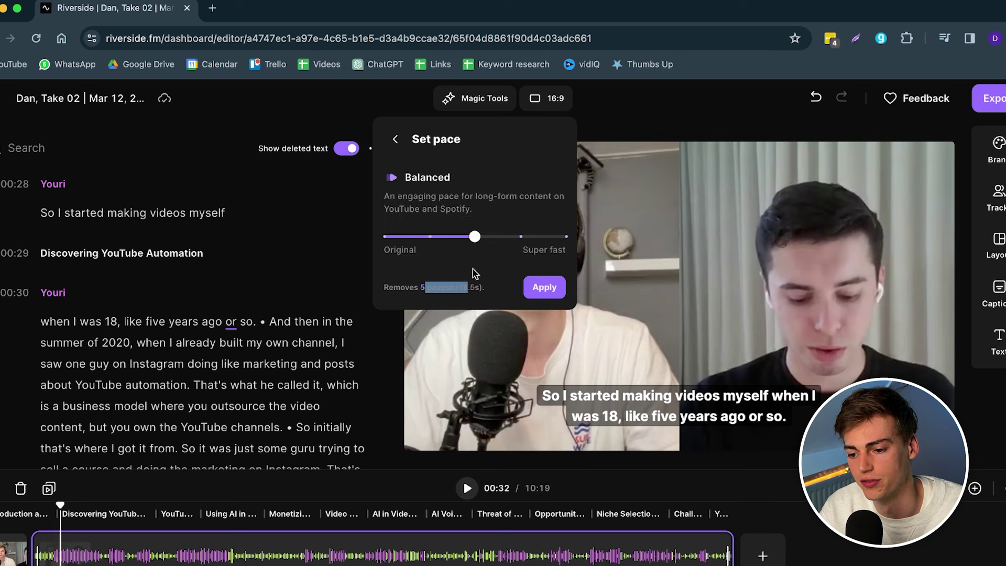
Step: Apply the Fast pace to remove pauses, and play the part around 08:25 briefly to check the conversation flow
{"action": "left_click_drag", "start_coordinate": [474, 236], "coordinate": [520, 237]}
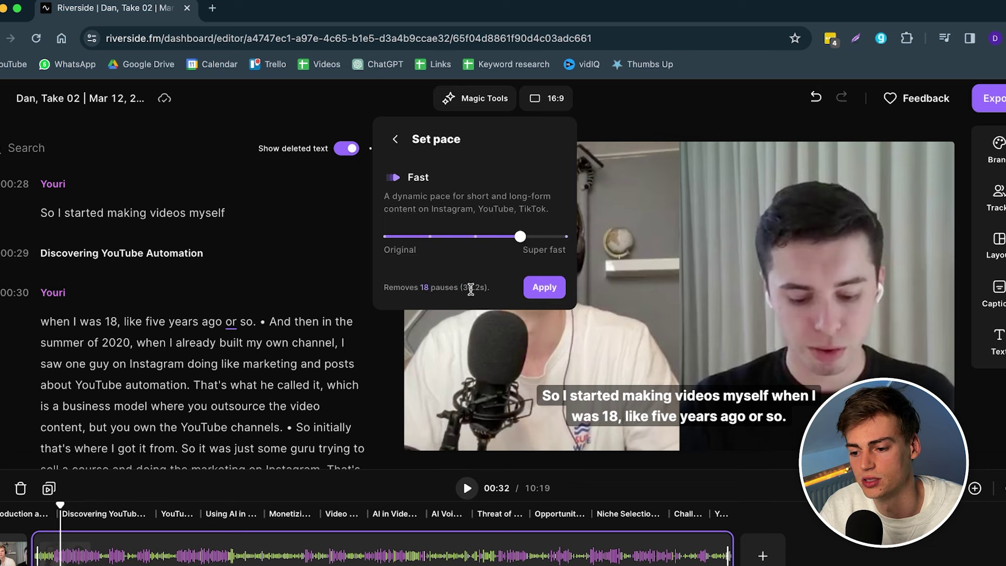
{"action": "left_click", "coordinate": [545, 288]}
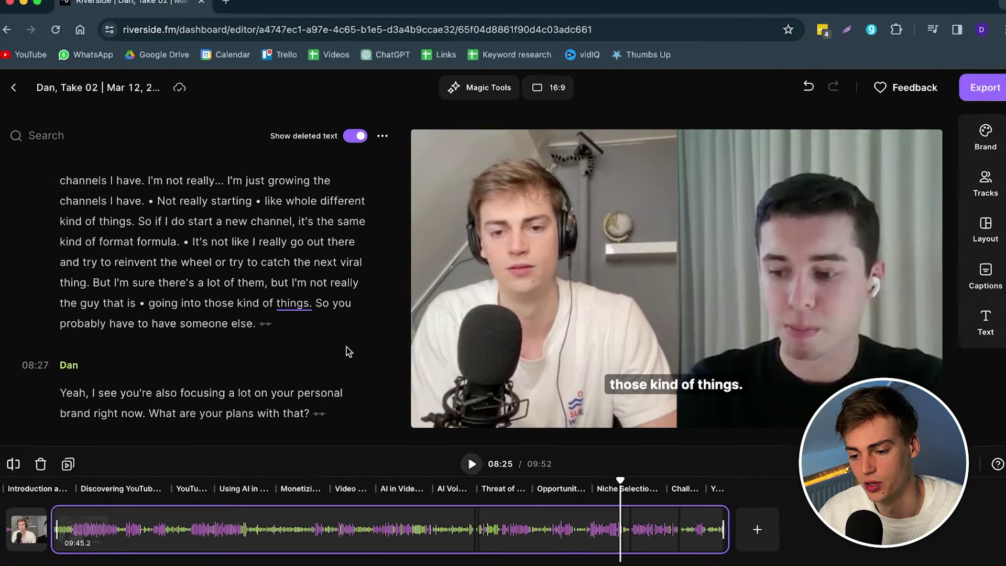
{"action": "key", "text": "space"}
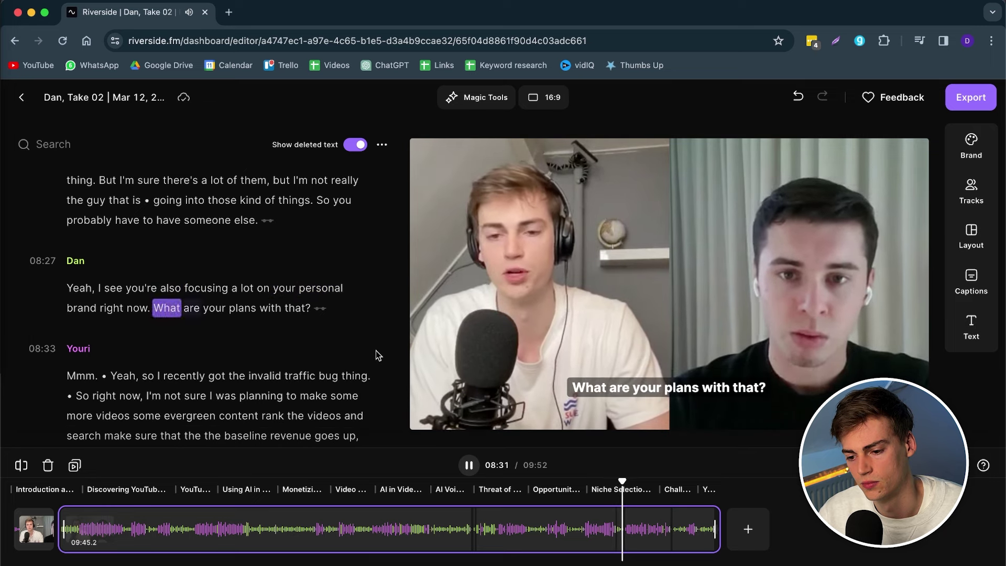
{"action": "key", "text": "space"}
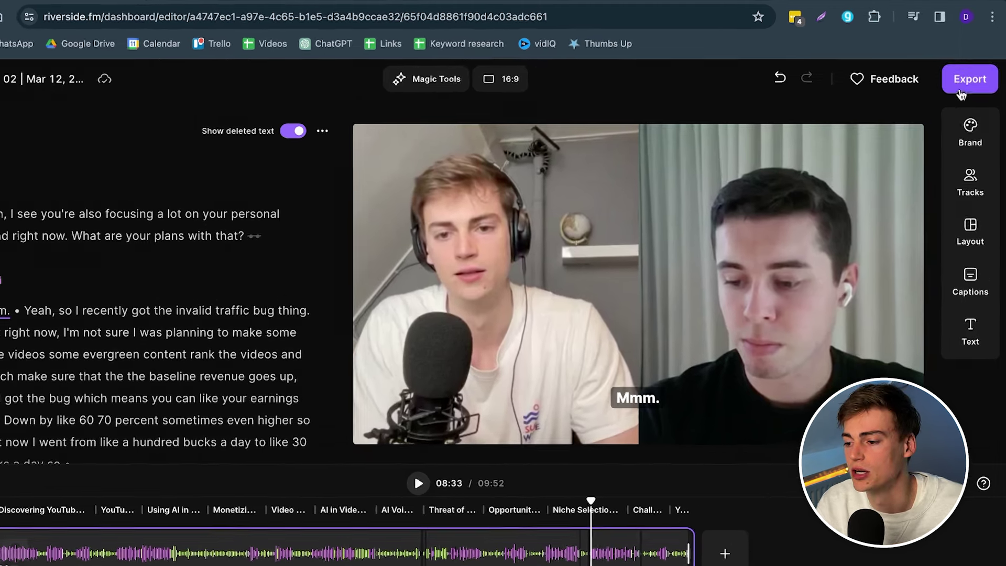
Step: Export the edit as a video in 1080p HD quality with the watermark removed
{"action": "left_click", "coordinate": [970, 98]}
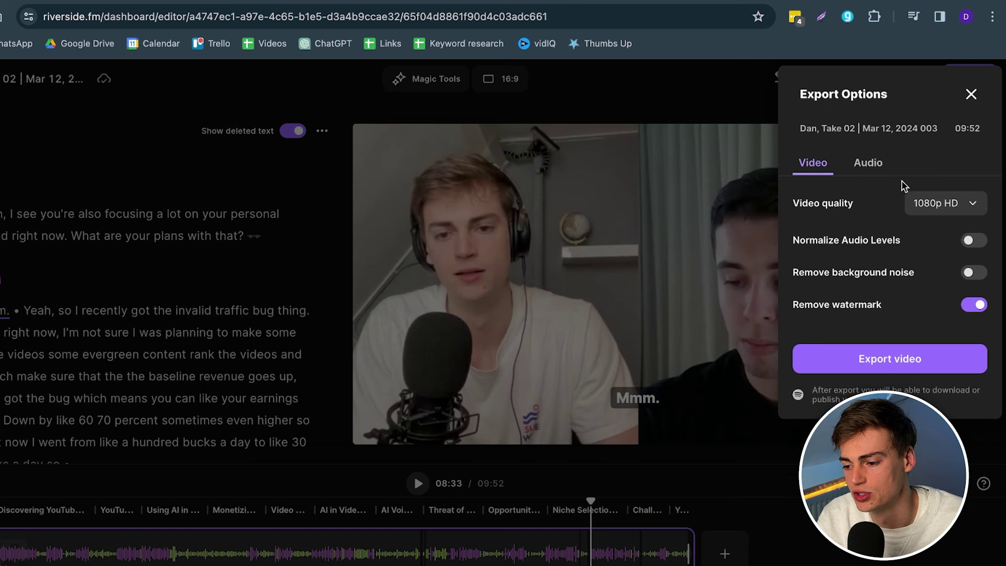
{"action": "left_click", "coordinate": [965, 211]}
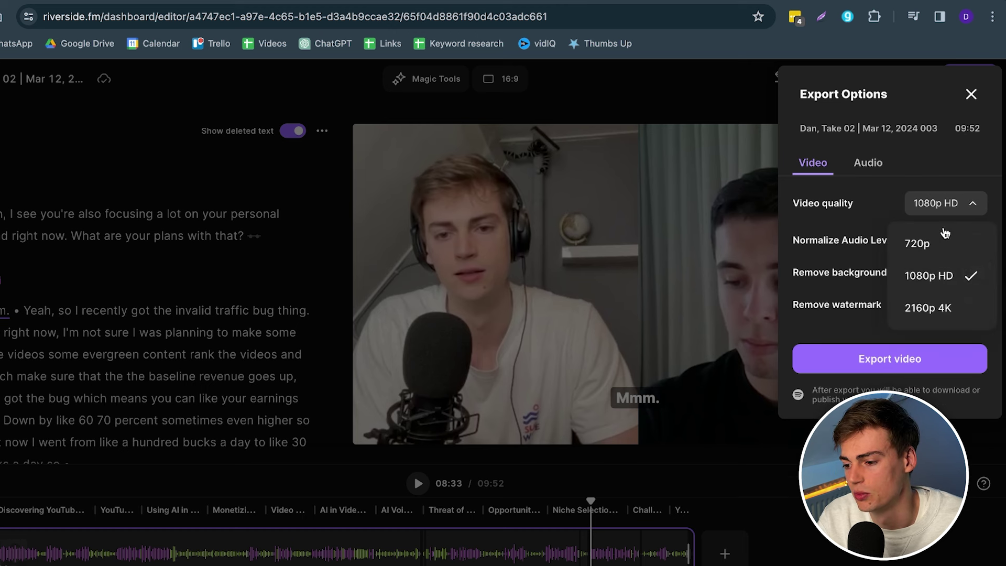
{"action": "left_click", "coordinate": [935, 275]}
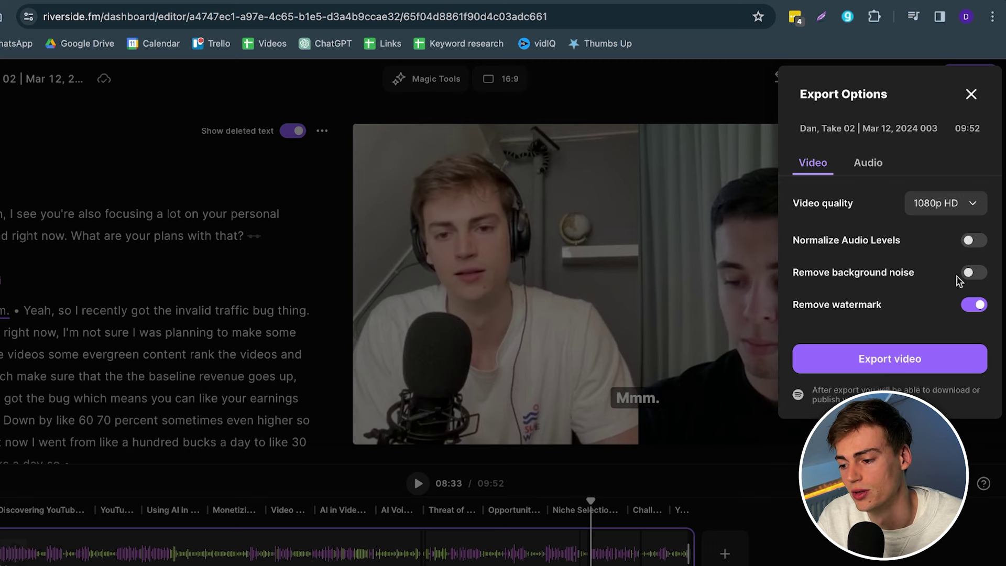
{"action": "left_click", "coordinate": [896, 369]}
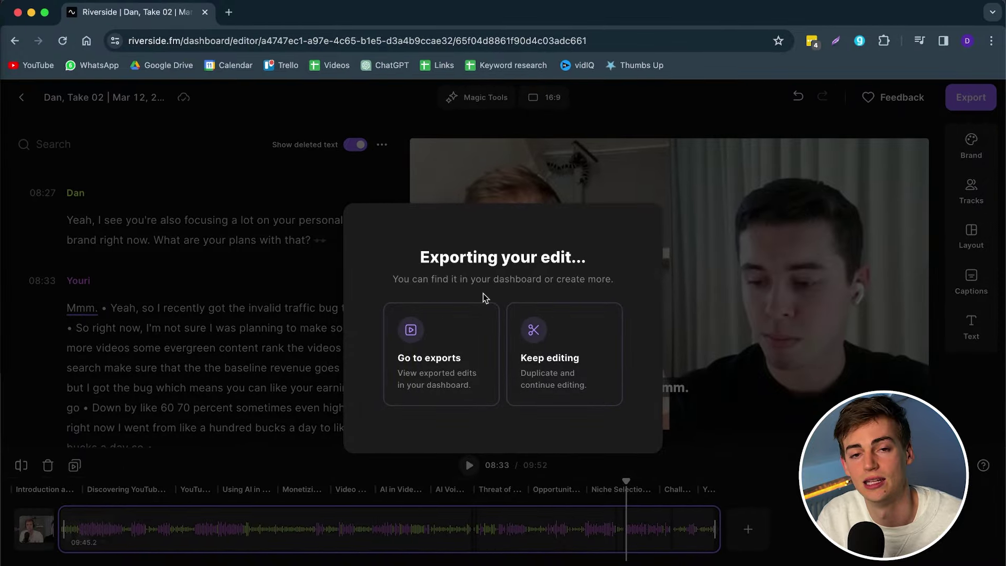
Step: Go to the exports in the recording's dashboard and read through the AI show notes, covering the summary, takeaways and chapters
{"action": "left_click", "coordinate": [425, 349]}
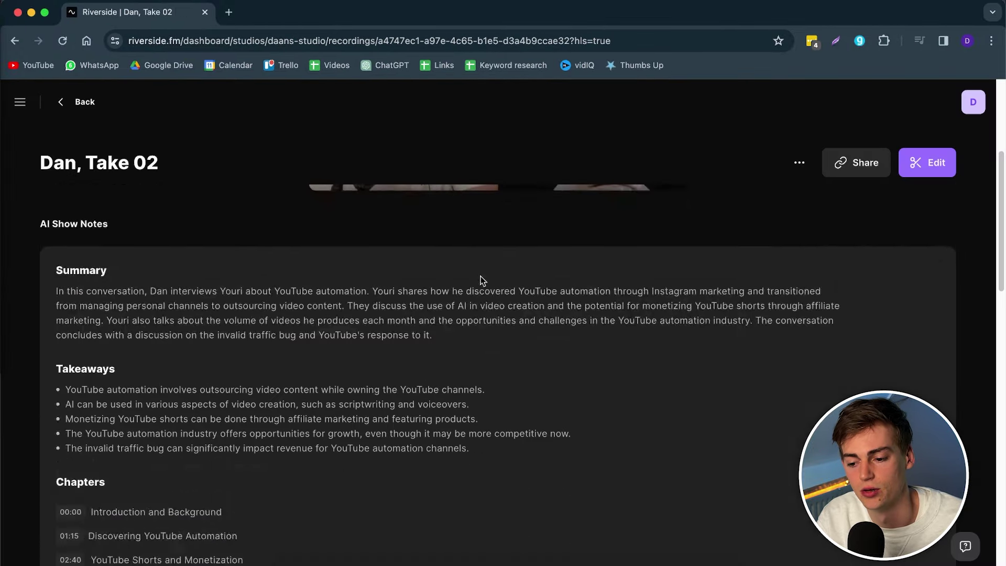
{"action": "scroll", "coordinate": [433, 286], "scroll_direction": "down", "scroll_amount": 3}
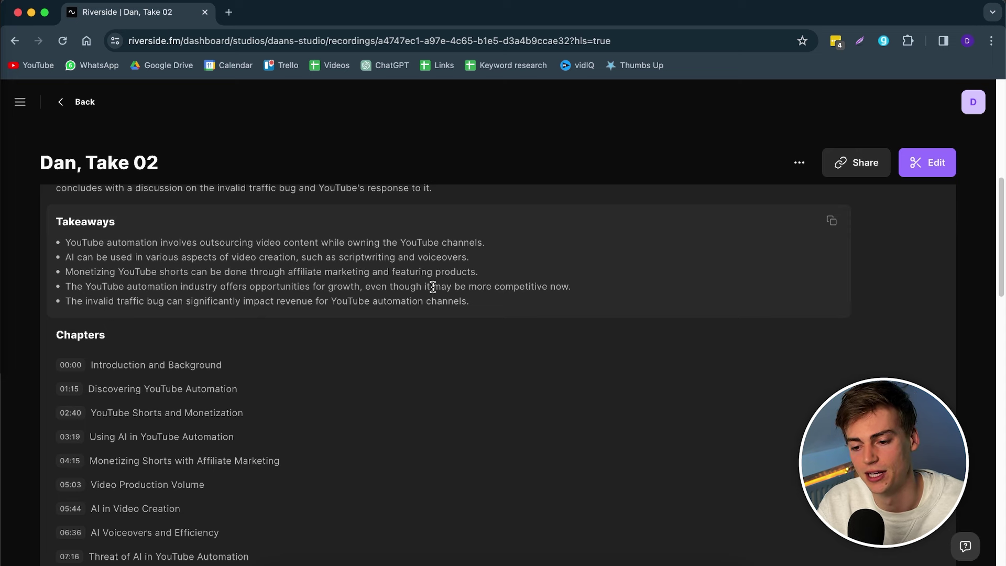
{"action": "scroll", "coordinate": [433, 286], "scroll_direction": "up", "scroll_amount": 3}
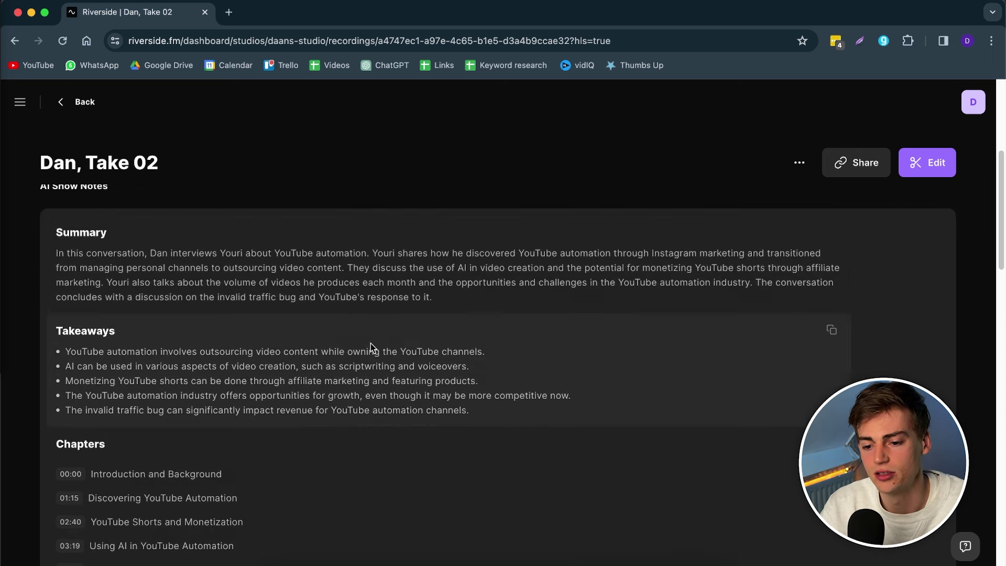
{"action": "left_click_drag", "start_coordinate": [435, 297], "coordinate": [67, 252]}
{"action": "left_click", "coordinate": [178, 277]}
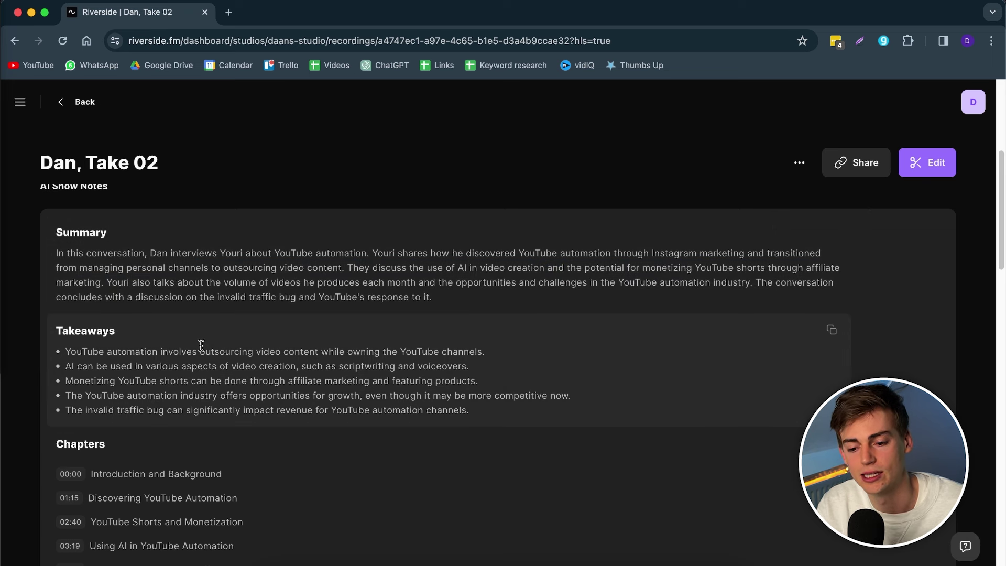
{"action": "scroll", "coordinate": [366, 359], "scroll_direction": "down", "scroll_amount": 1}
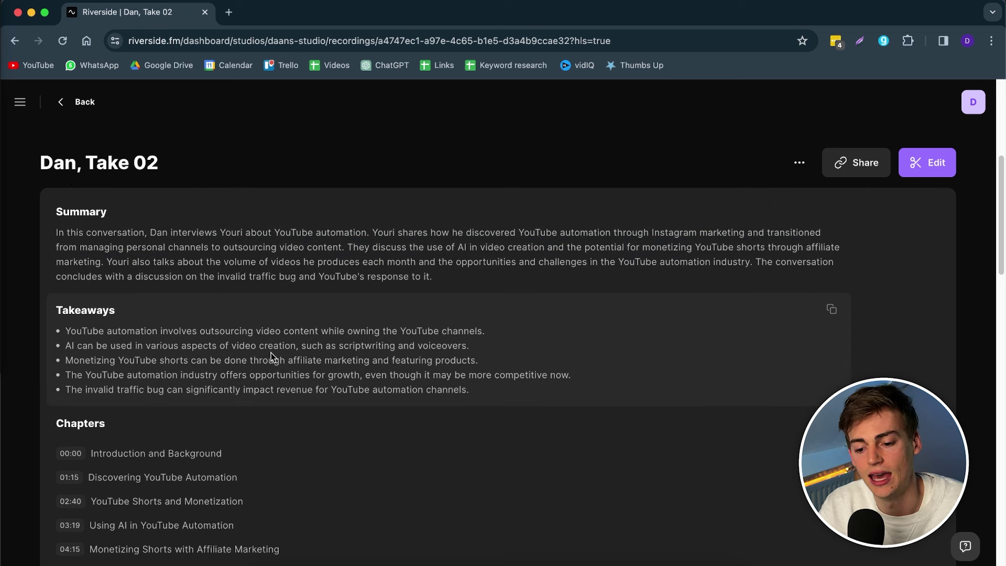
{"action": "scroll", "coordinate": [272, 357], "scroll_direction": "down", "scroll_amount": 1}
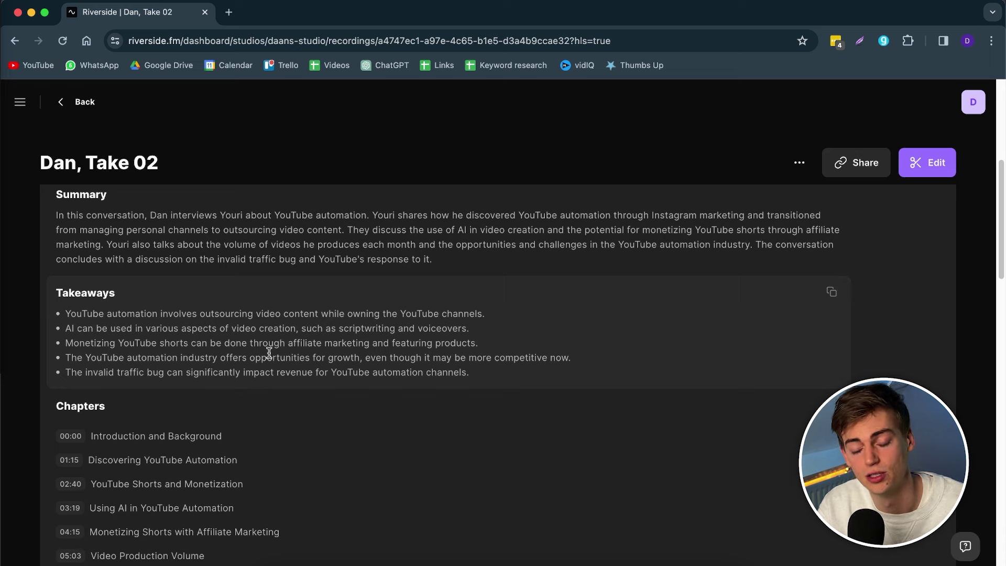
{"action": "scroll", "coordinate": [272, 393], "scroll_direction": "down", "scroll_amount": 5}
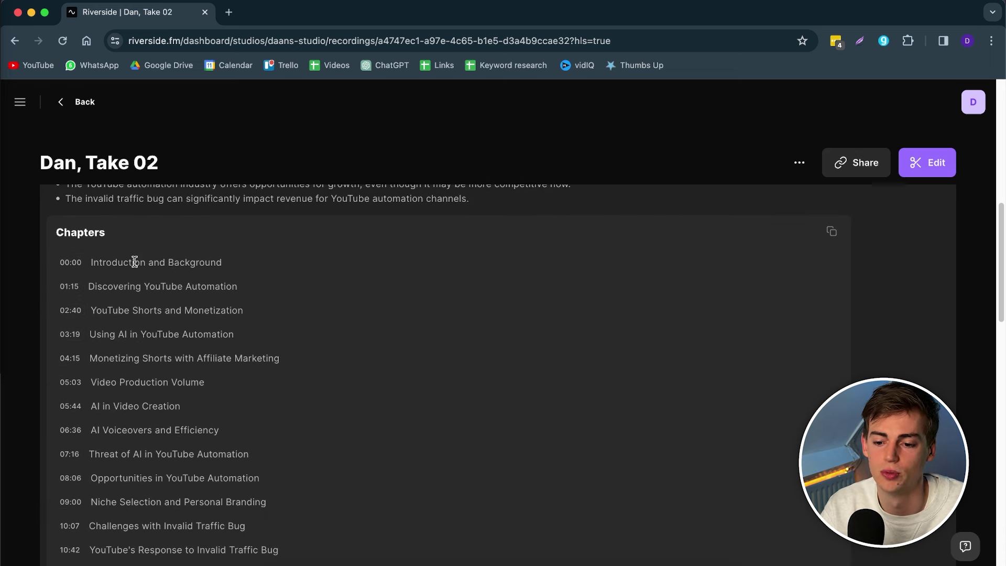
{"action": "scroll", "coordinate": [157, 268], "scroll_direction": "down", "scroll_amount": 1}
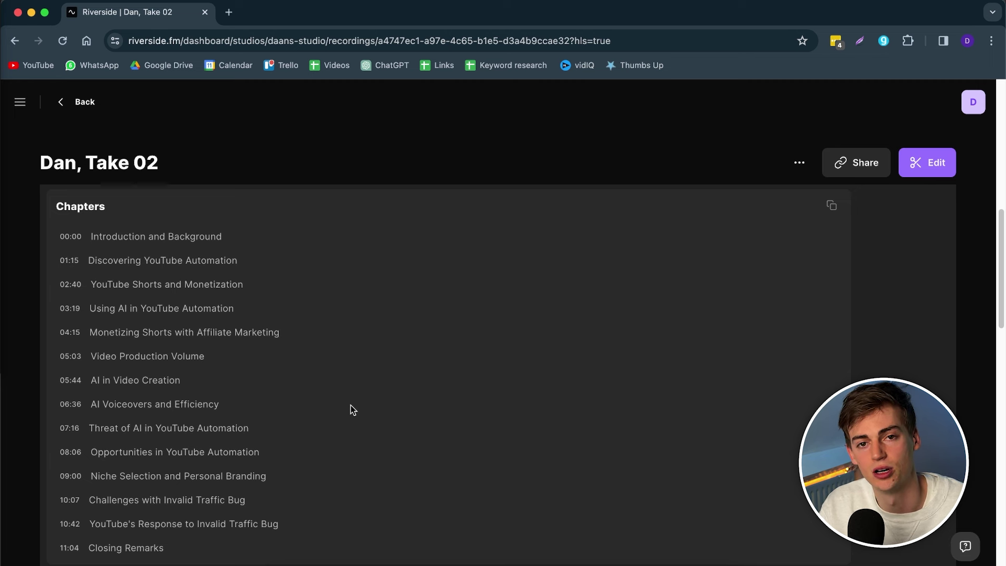
{"action": "scroll", "coordinate": [335, 383], "scroll_direction": "down", "scroll_amount": 2}
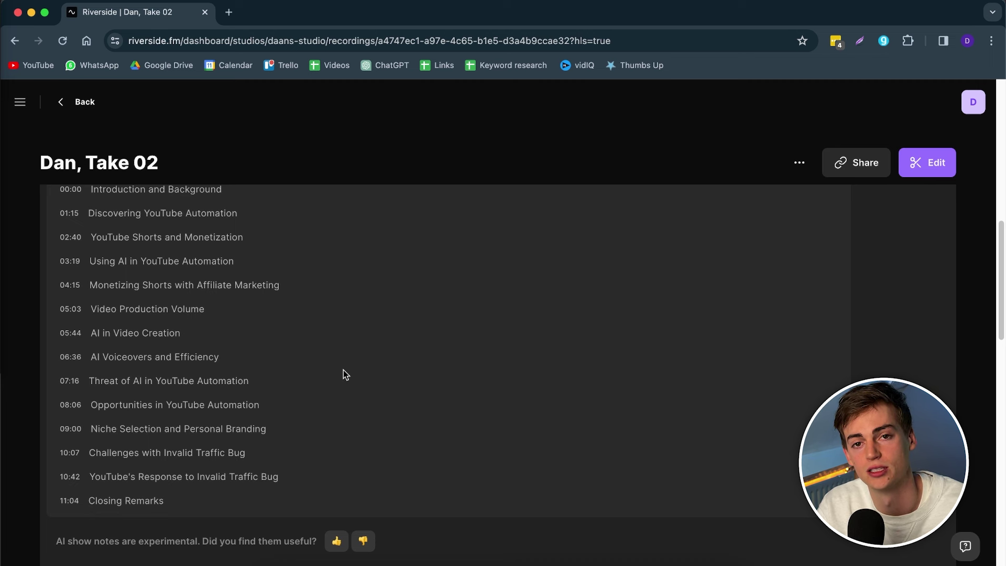
Step: Generate Magic Clips of the best moments from the recording
{"action": "scroll", "coordinate": [424, 256], "scroll_direction": "down", "scroll_amount": 7}
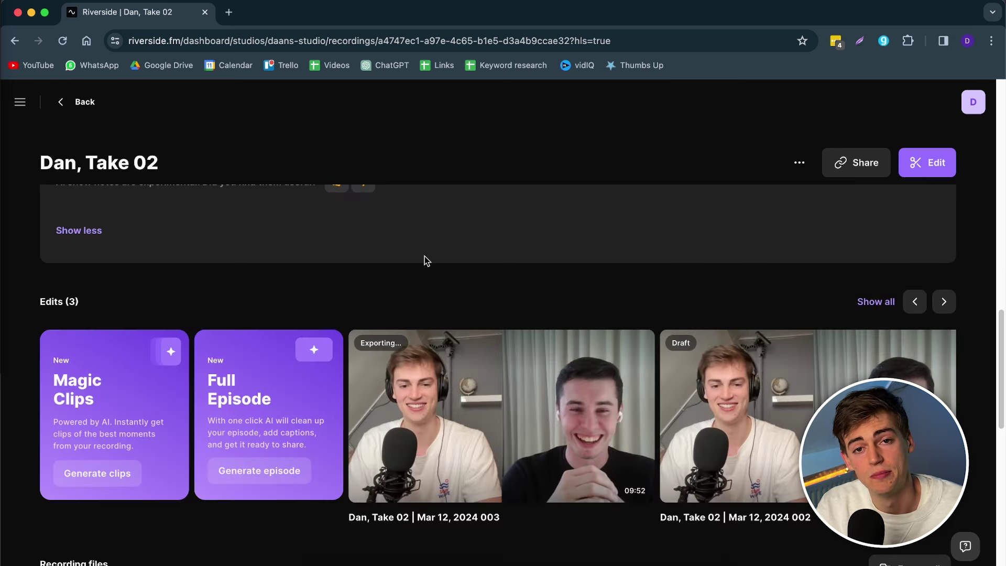
{"action": "left_click", "coordinate": [104, 474]}
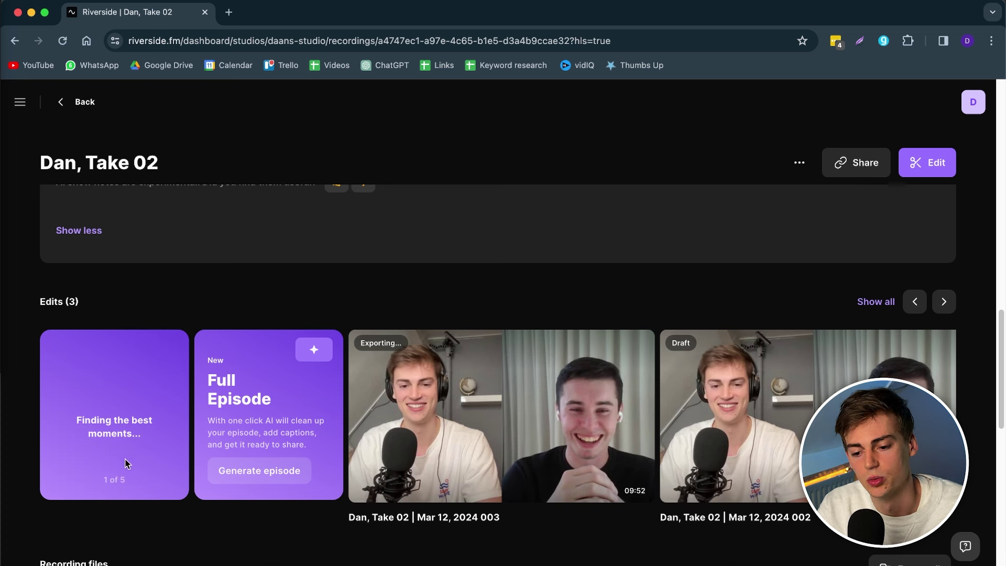
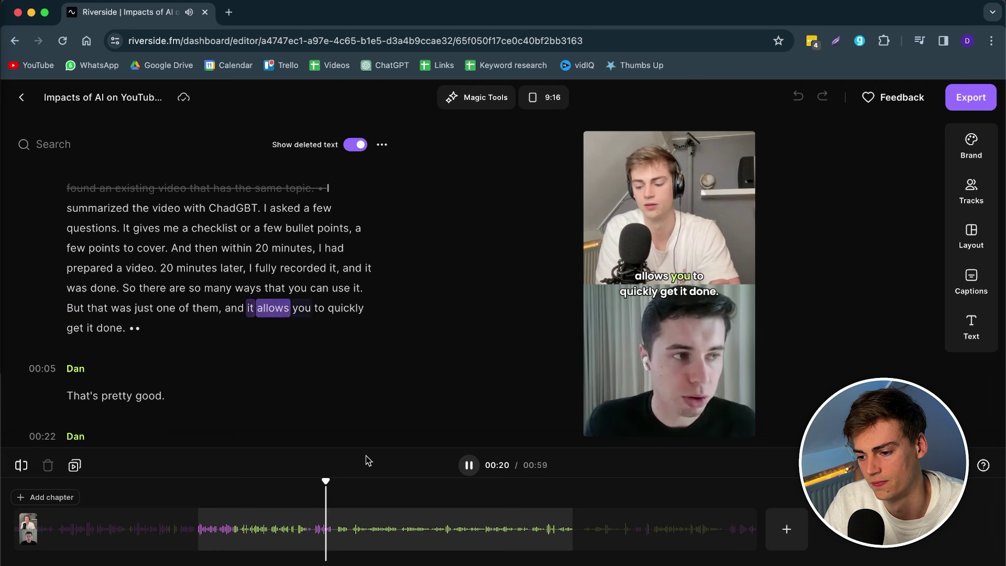
Step: Pause the generated vertical clip about the impacts of AI on YouTube and look through its transcript
{"action": "key", "text": "space"}
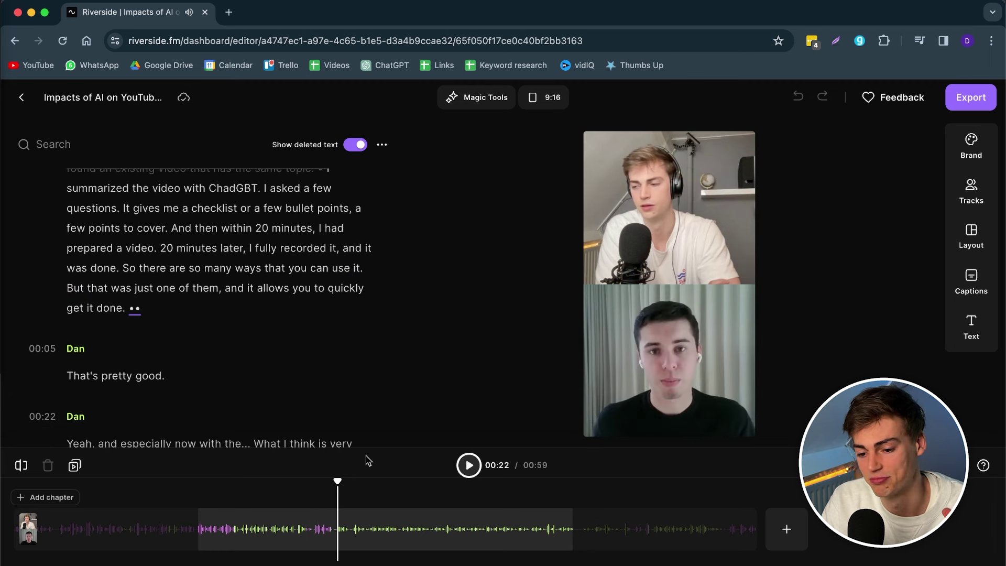
{"action": "scroll", "coordinate": [128, 384], "scroll_direction": "down", "scroll_amount": 5}
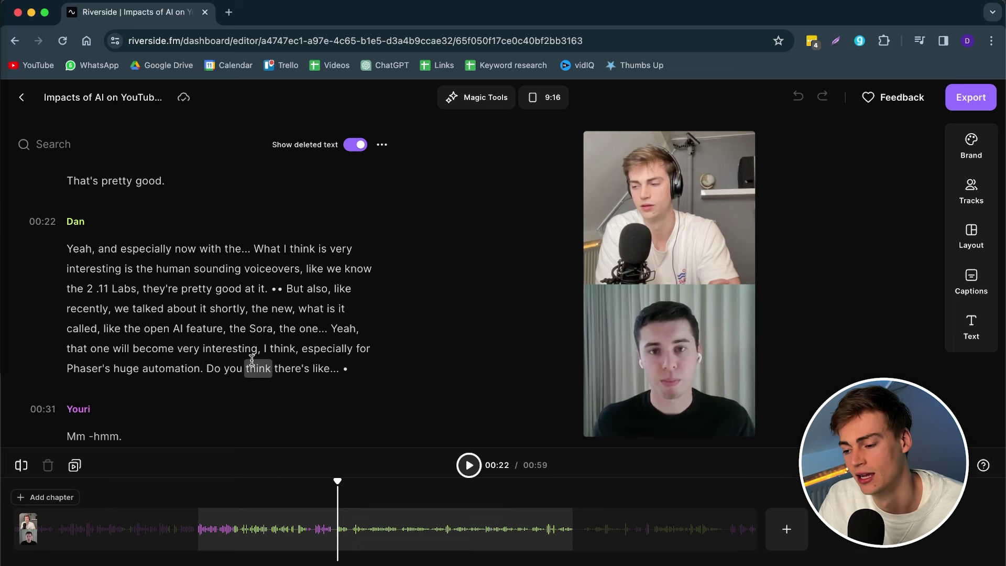
Step: Change the vertical clip's layout from a grid to the dynamic Full screen layout
{"action": "left_click", "coordinate": [965, 240]}
{"action": "left_click", "coordinate": [827, 184]}
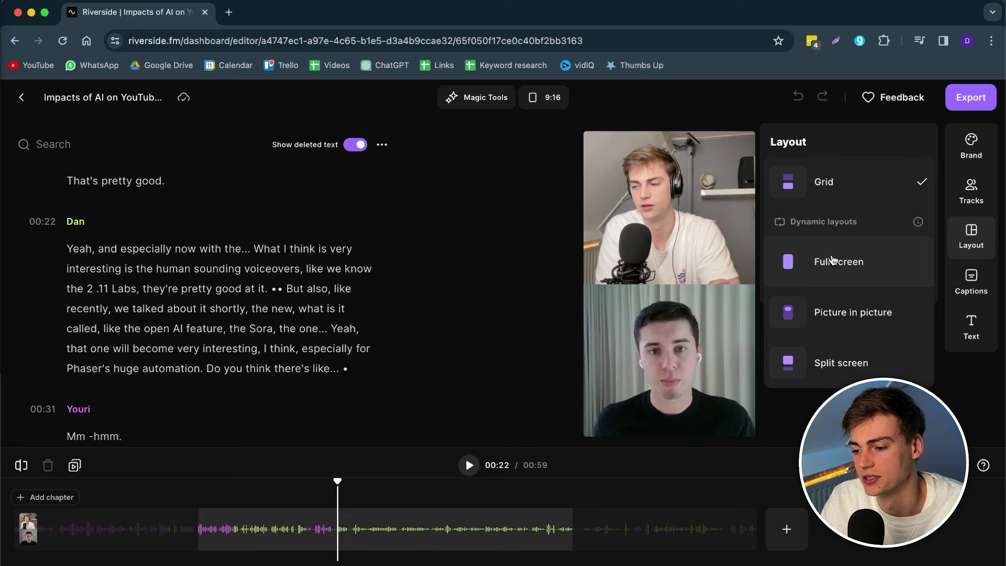
{"action": "left_click", "coordinate": [853, 271]}
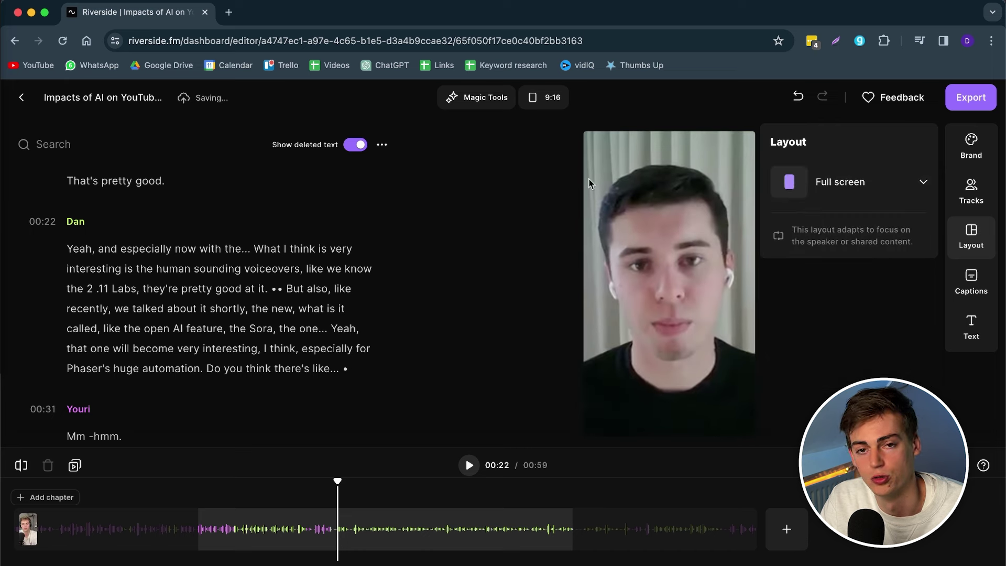
Step: Go to the captioned moment at 00:10 and move the captions down from the speaker's face to just below the chin
{"action": "left_click", "coordinate": [969, 284]}
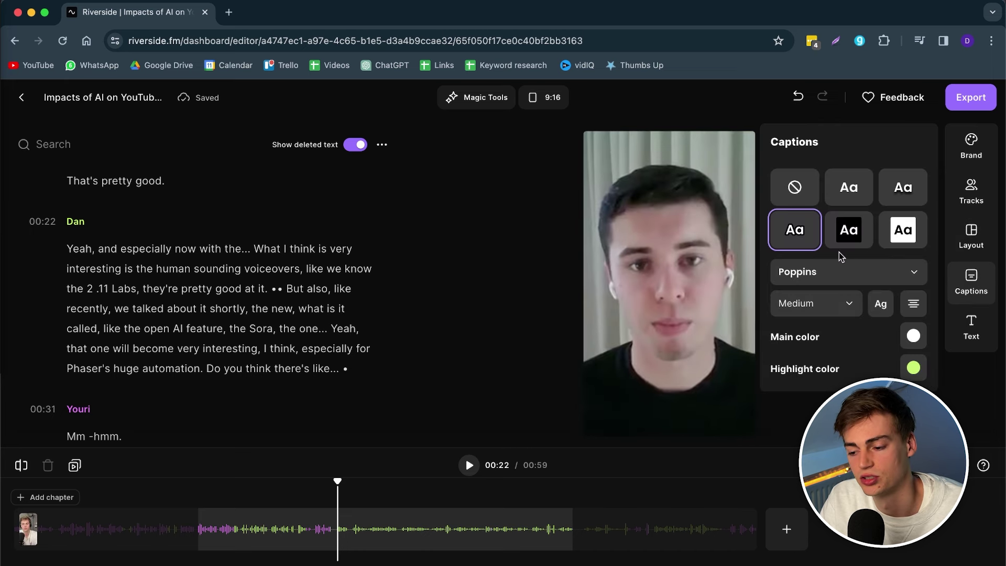
{"action": "left_click", "coordinate": [264, 495]}
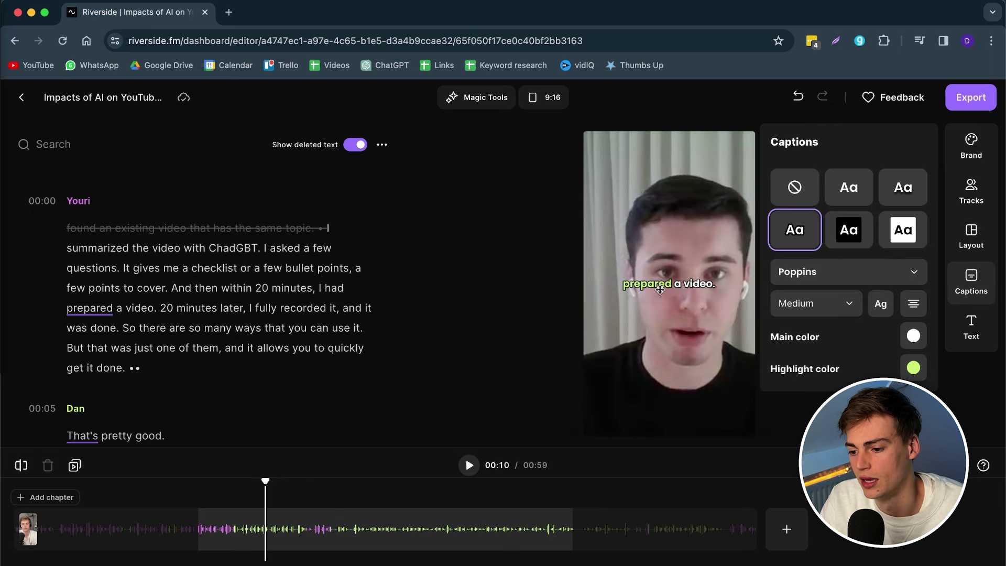
{"action": "left_click_drag", "start_coordinate": [669, 383], "coordinate": [671, 376]}
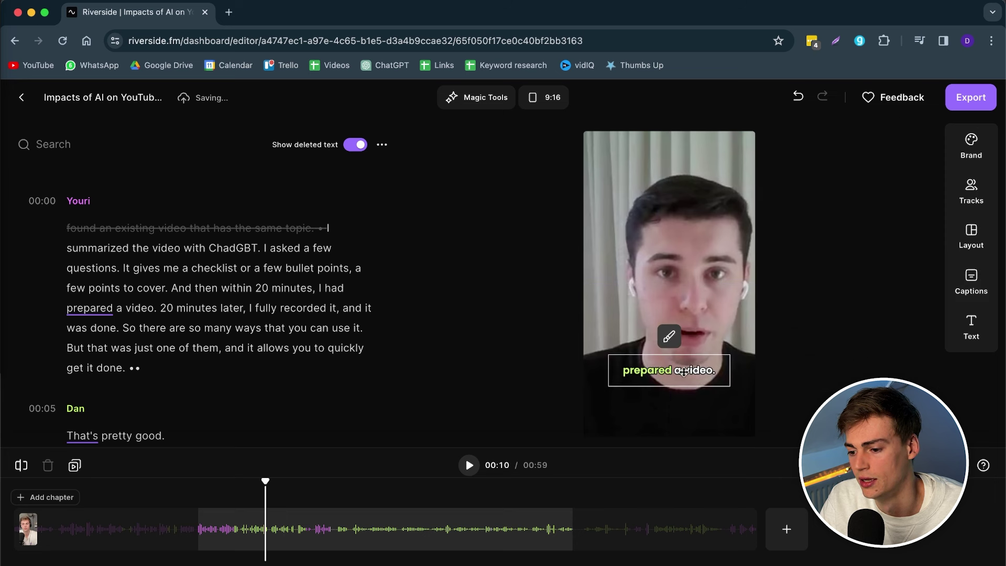
Step: Give the captions a yellow highlight color and the style with a black background box
{"action": "left_click", "coordinate": [669, 338]}
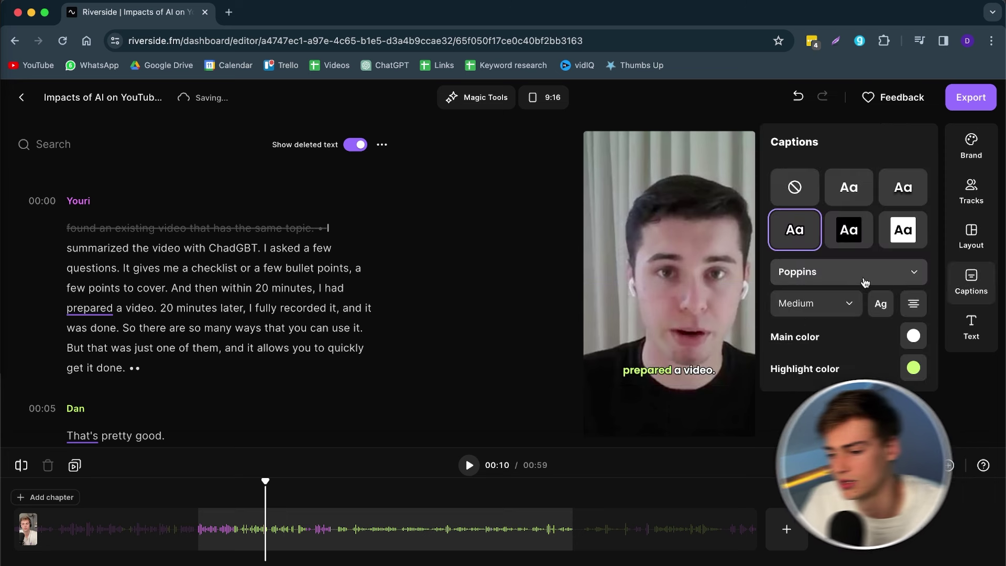
{"action": "left_click", "coordinate": [913, 367]}
{"action": "left_click", "coordinate": [869, 424]}
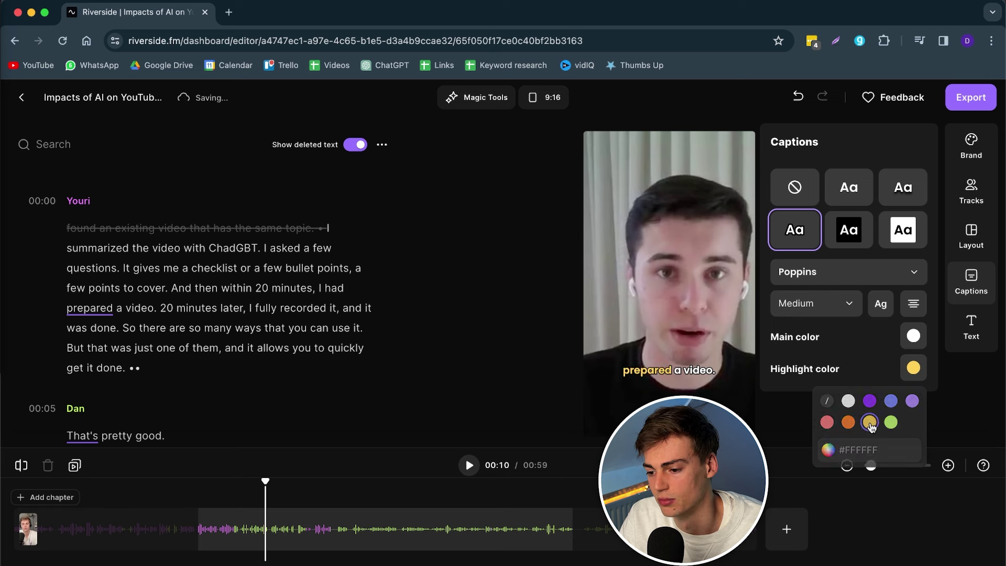
{"action": "left_click", "coordinate": [849, 235]}
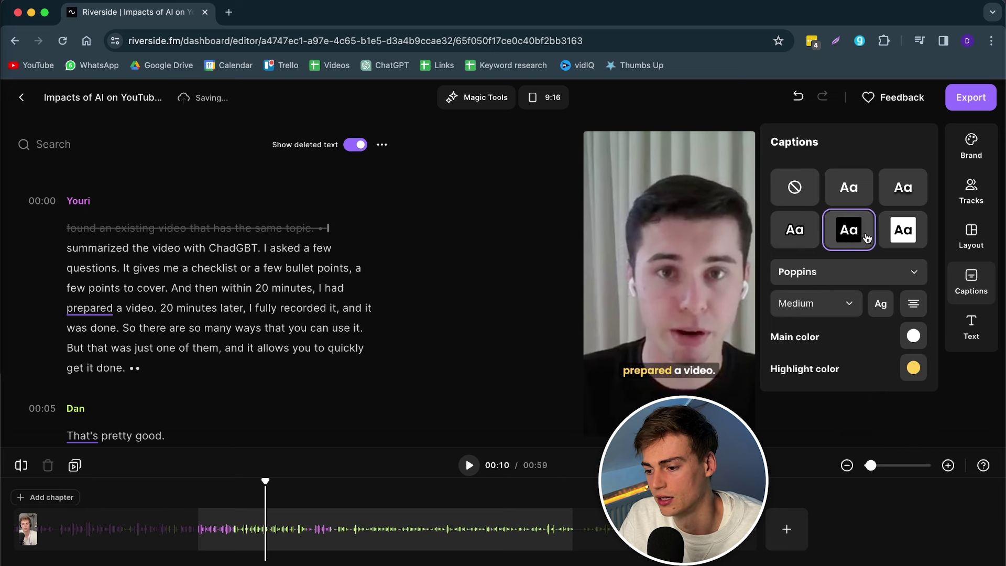
Step: Set the caption font to Alfa Slab One and its size to Large
{"action": "left_click", "coordinate": [862, 282]}
{"action": "left_click", "coordinate": [834, 332]}
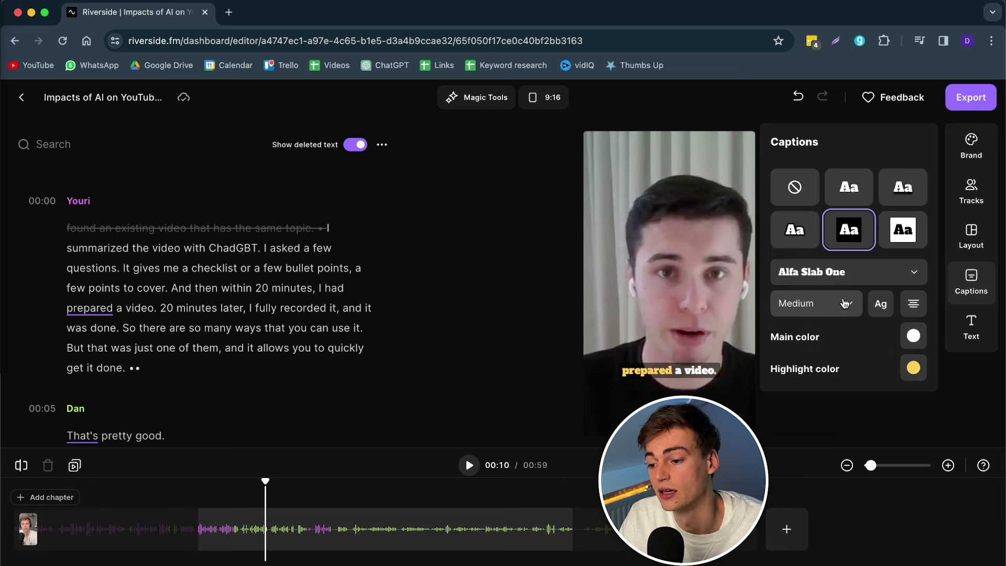
{"action": "left_click", "coordinate": [847, 309]}
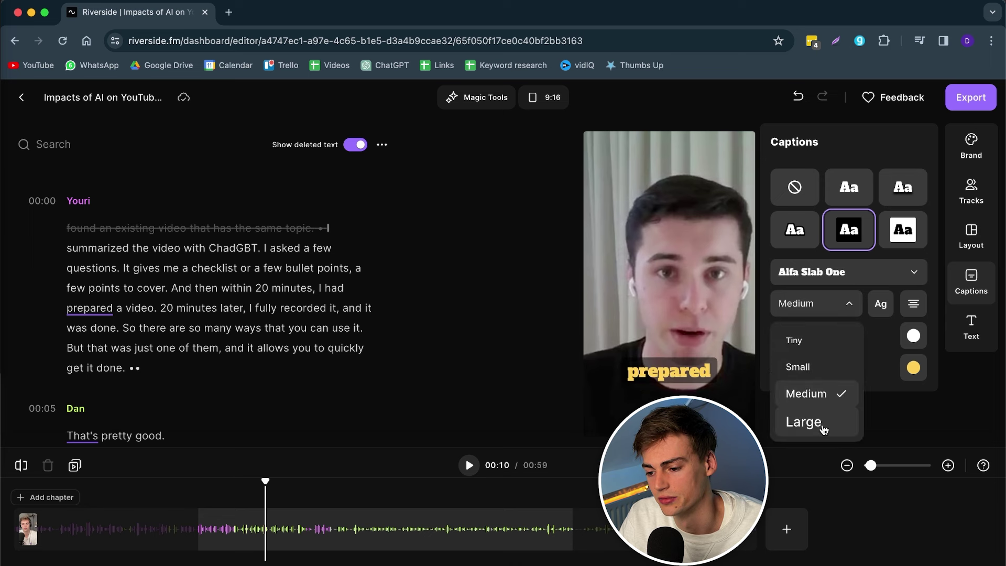
{"action": "left_click", "coordinate": [803, 422]}
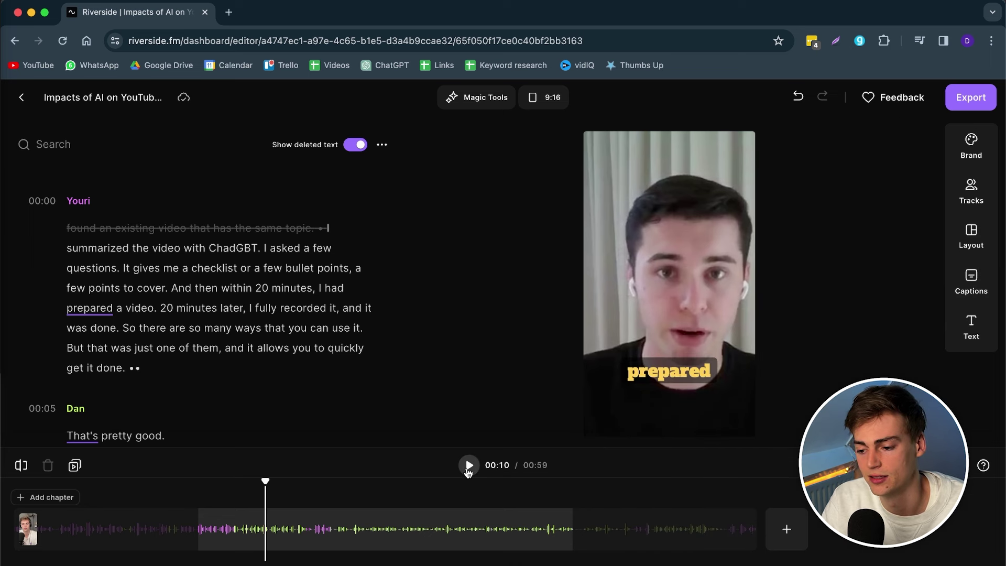
Step: Play a few seconds of the clip to check the restyled captions, and reopen the caption settings
{"action": "left_click", "coordinate": [468, 470]}
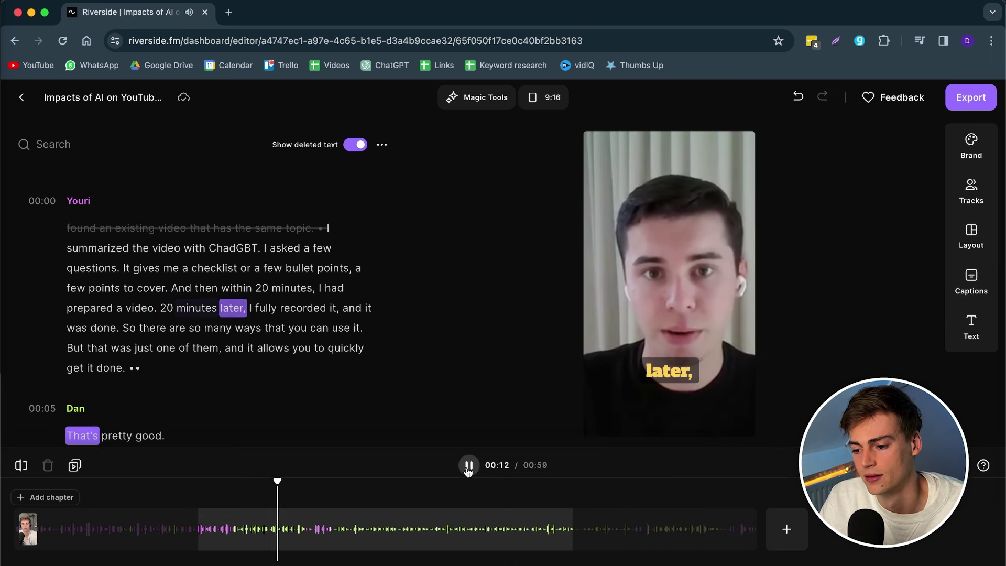
{"action": "left_click", "coordinate": [467, 465]}
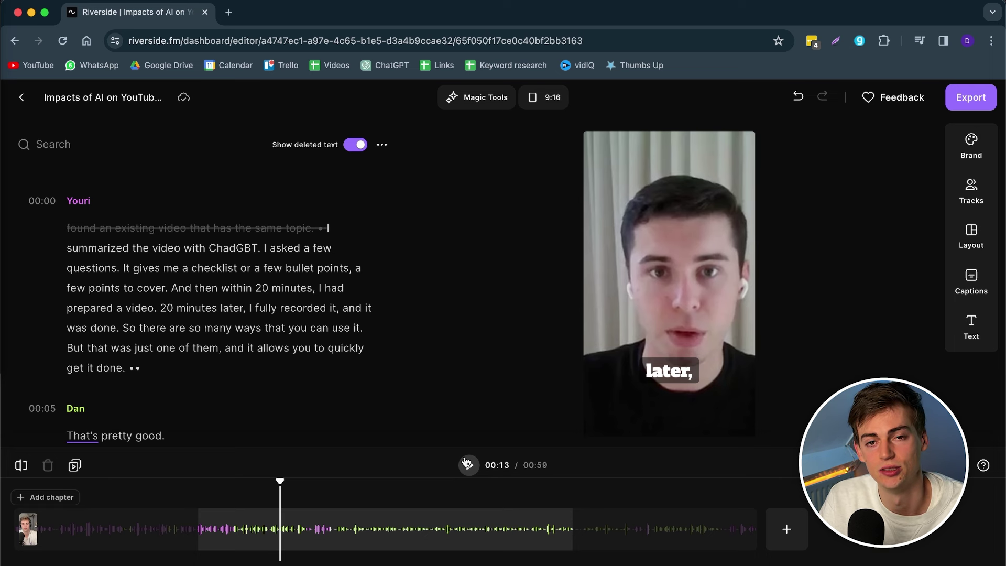
{"action": "left_click", "coordinate": [980, 282]}
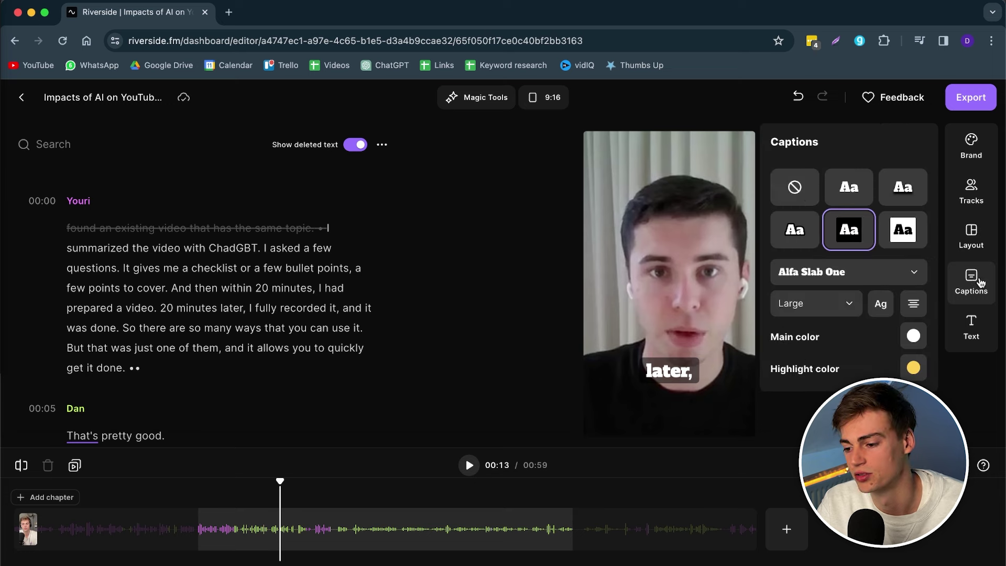